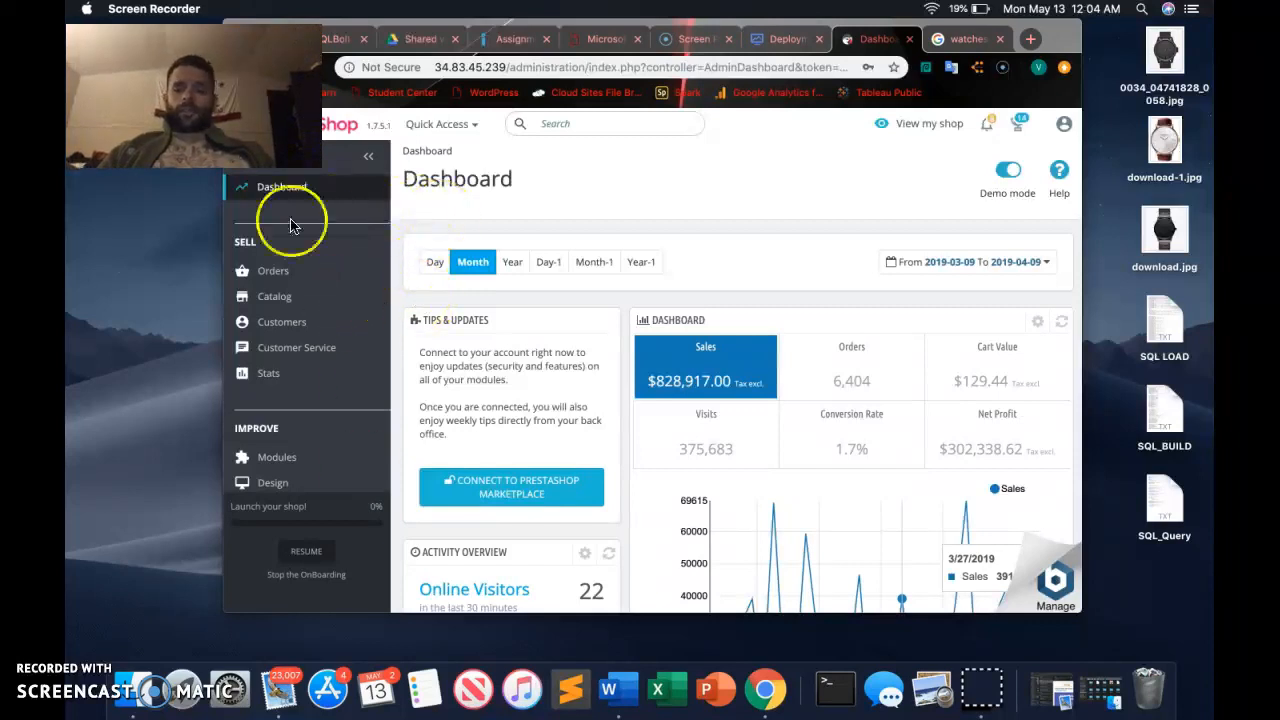
Start a new category in the store catalog and name it Watches.
click(274, 300)
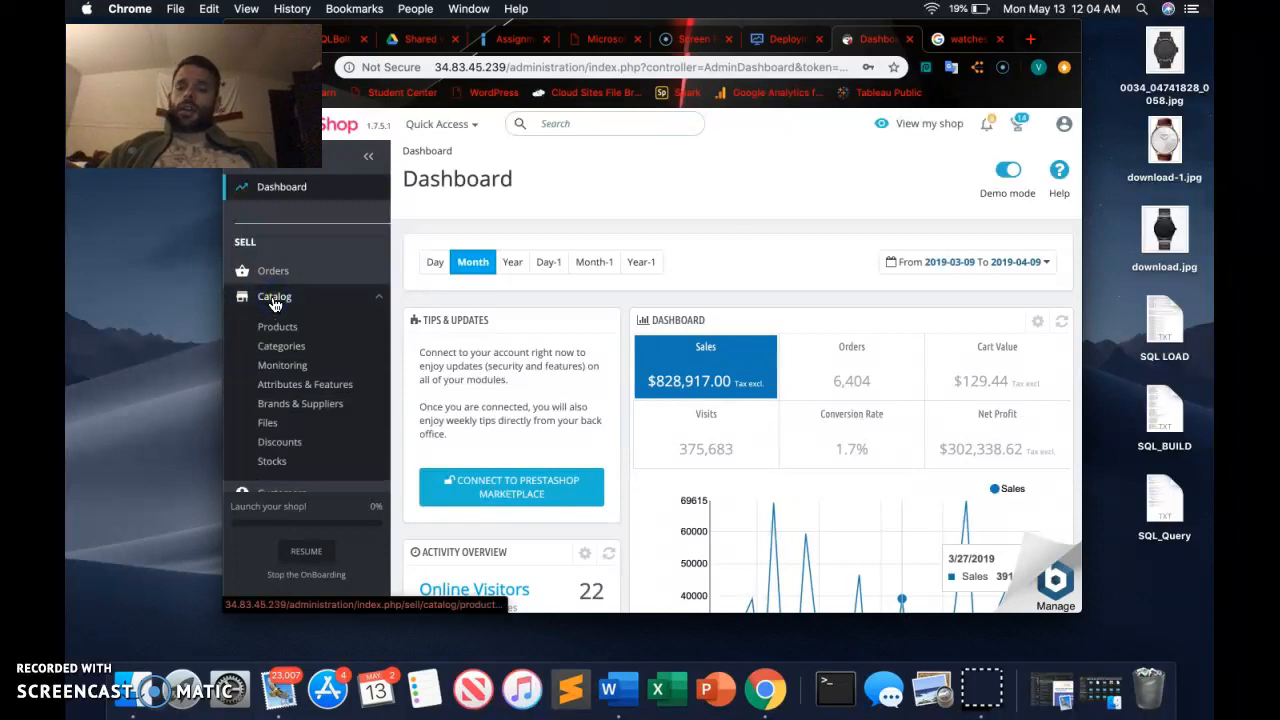
click(298, 350)
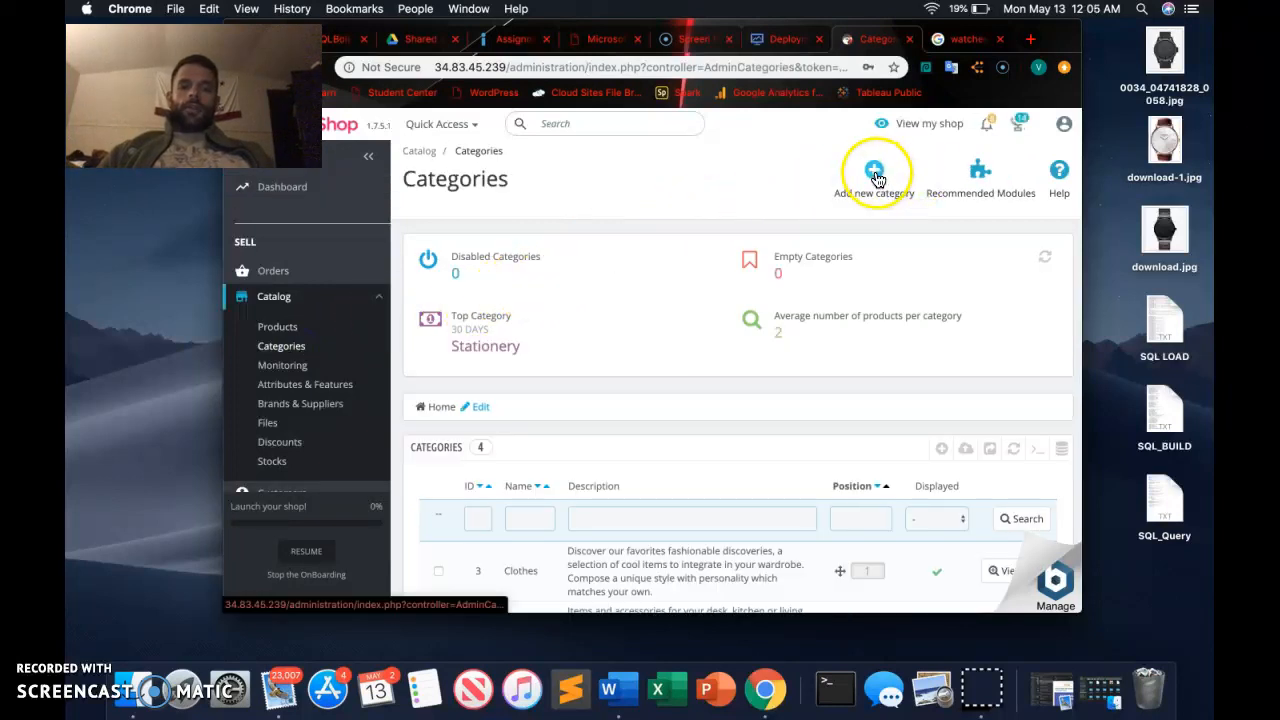
scroll(831, 305, down, 2)
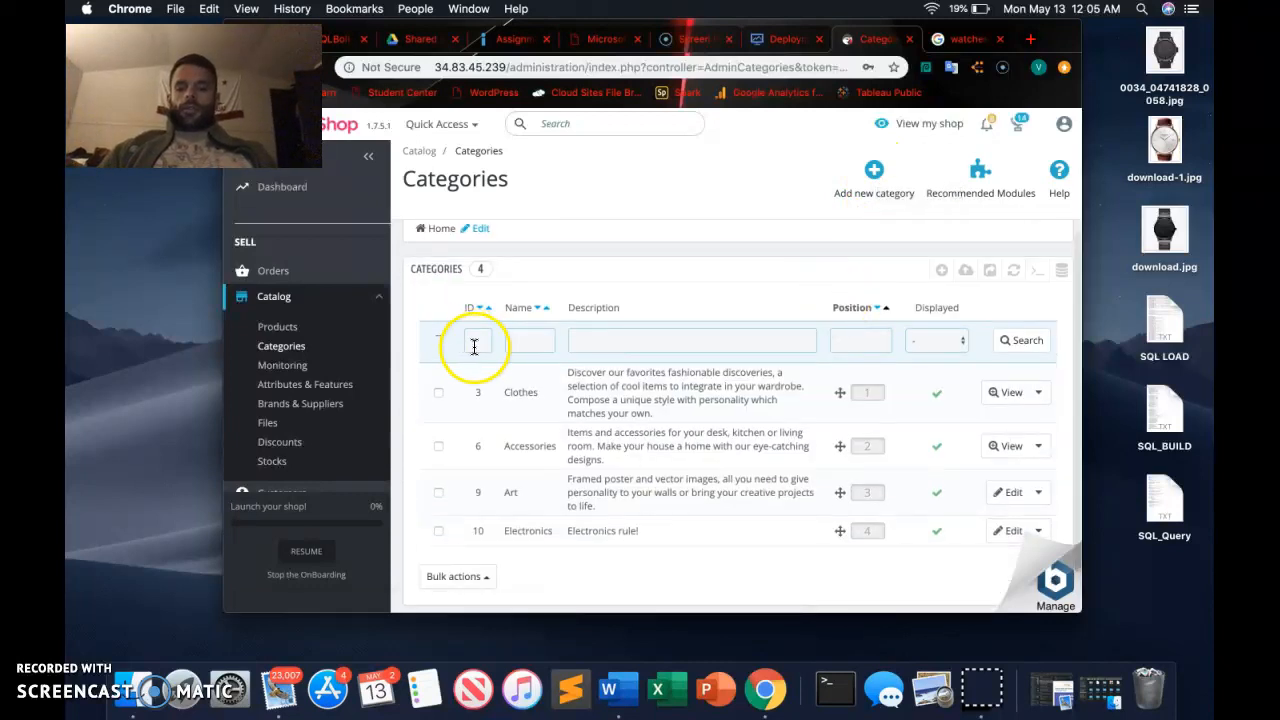
scroll(645, 335, up, 2)
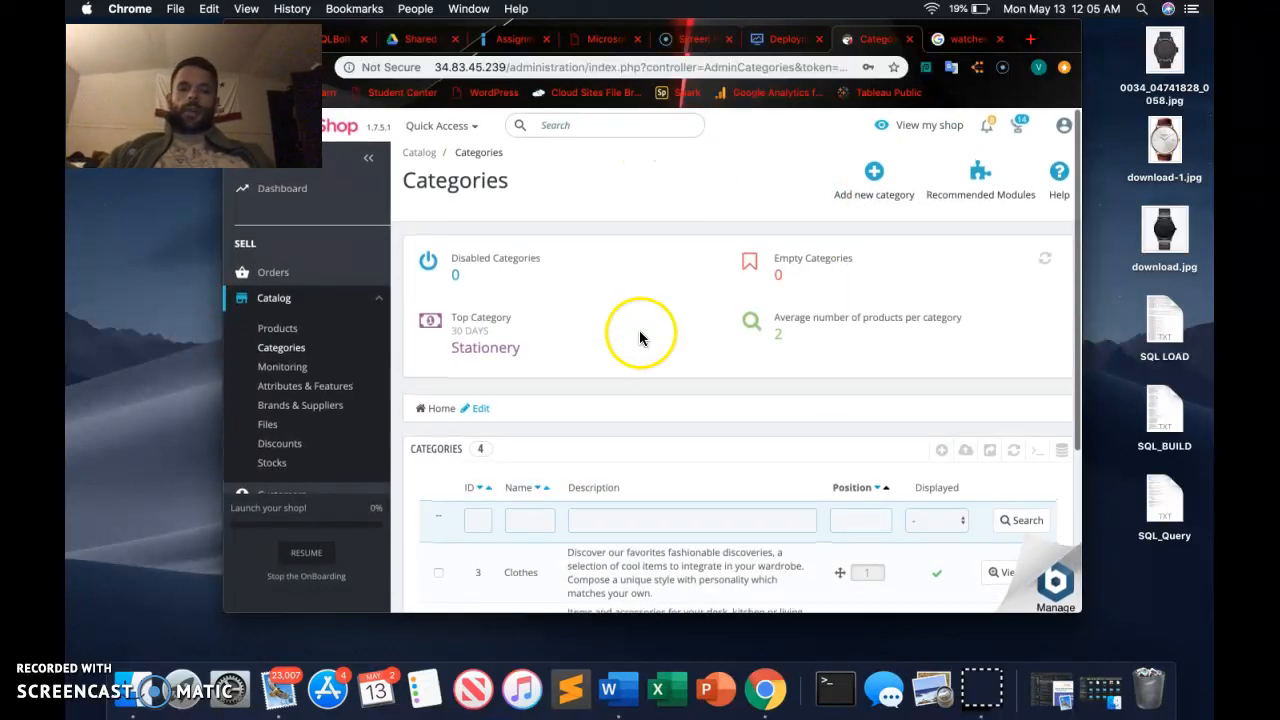
click(870, 175)
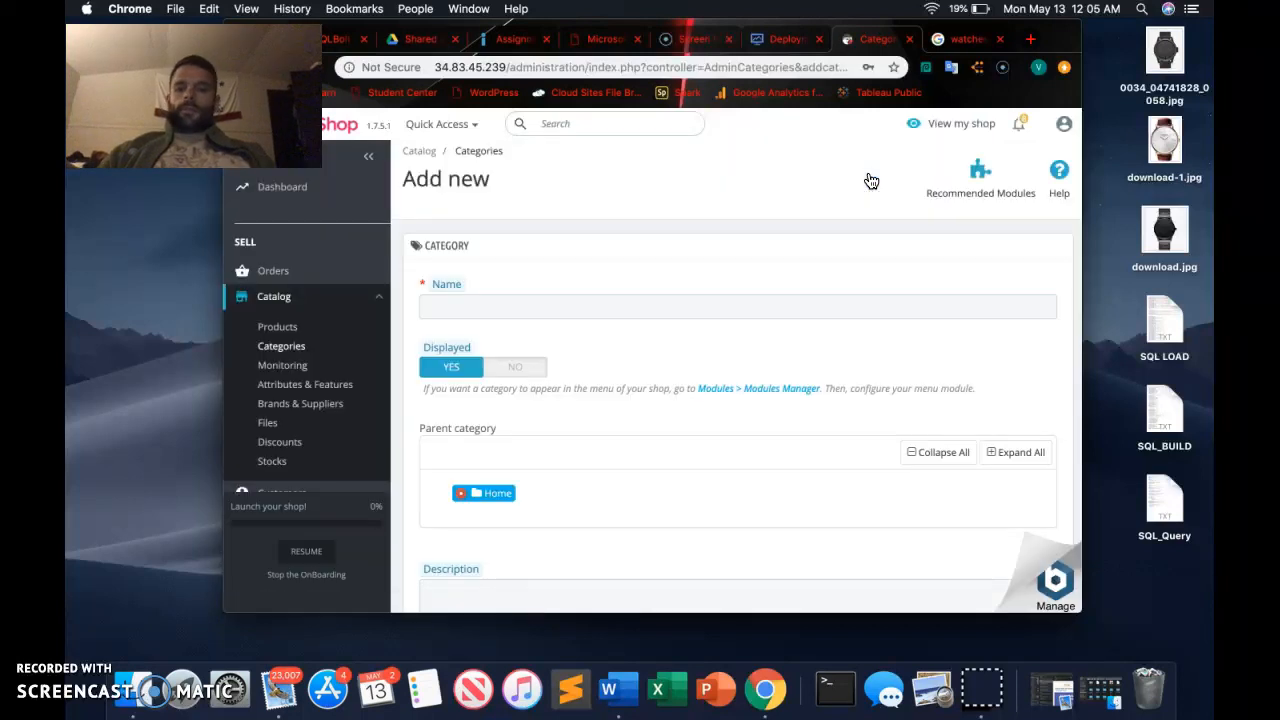
click(483, 300)
click(468, 341)
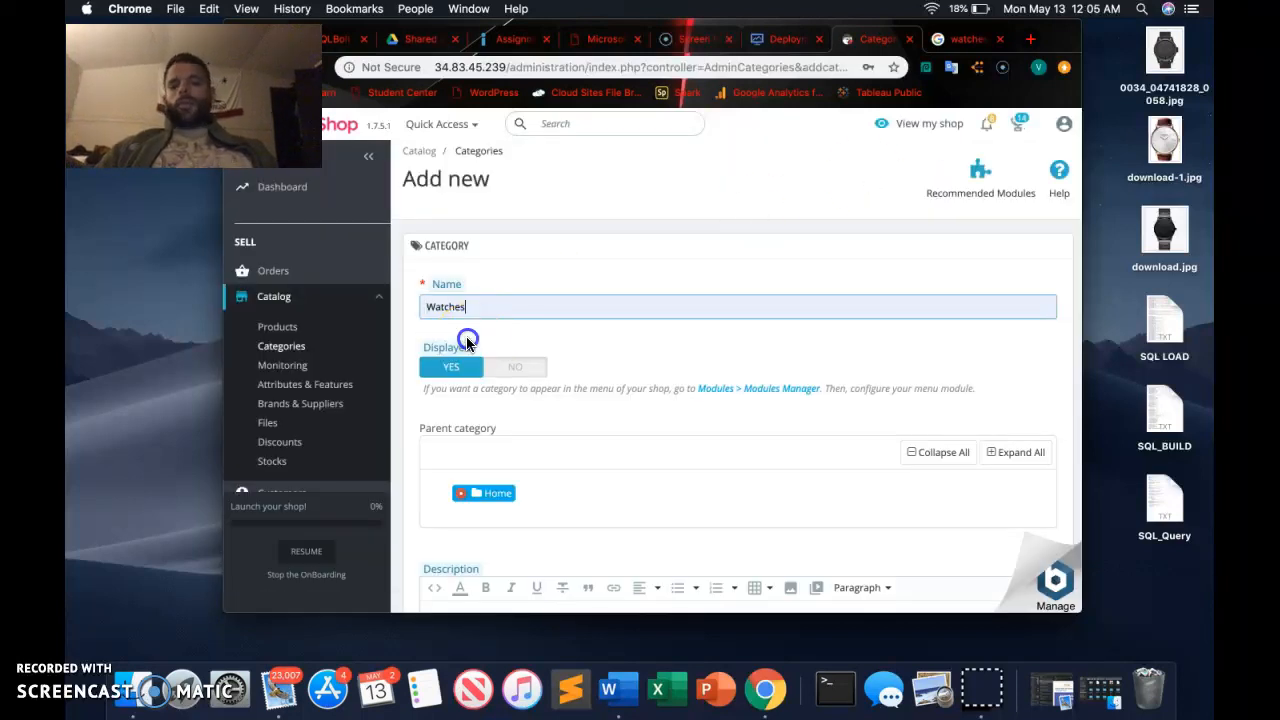
Enter "best watches ever" as the Watches category's description.
scroll(651, 371, down, 5)
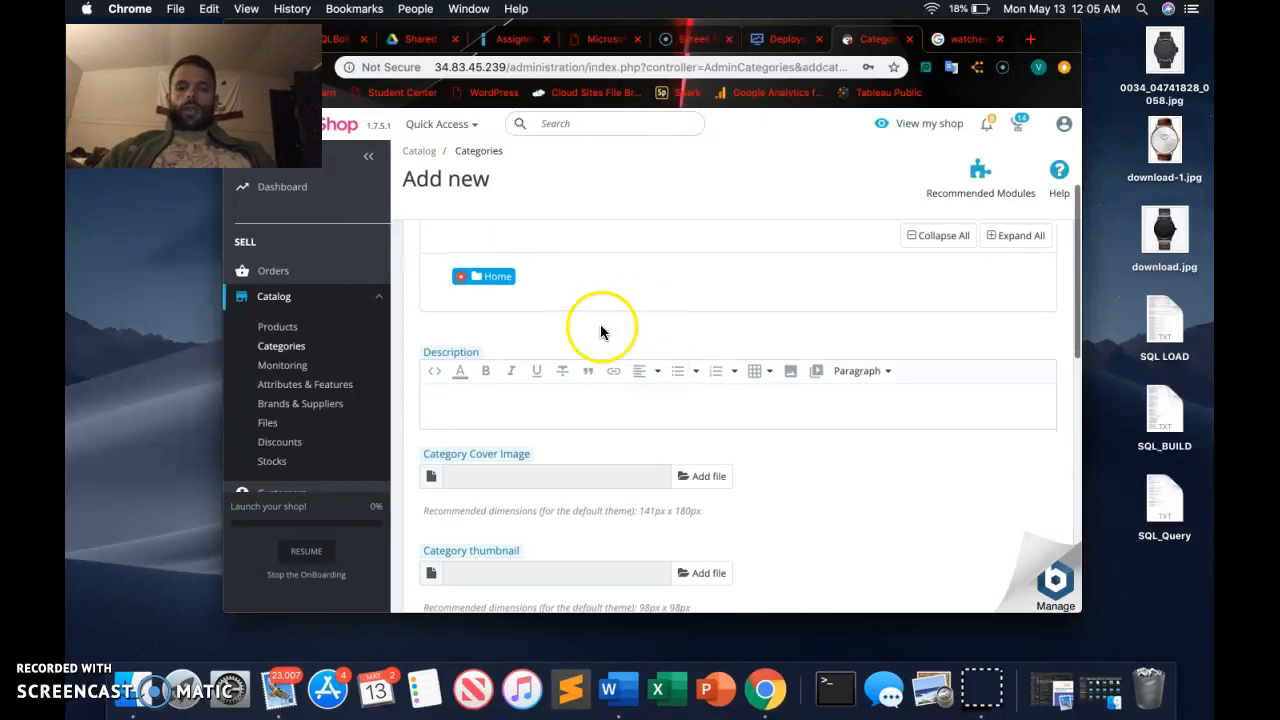
scroll(651, 366, up, 3)
click(507, 517)
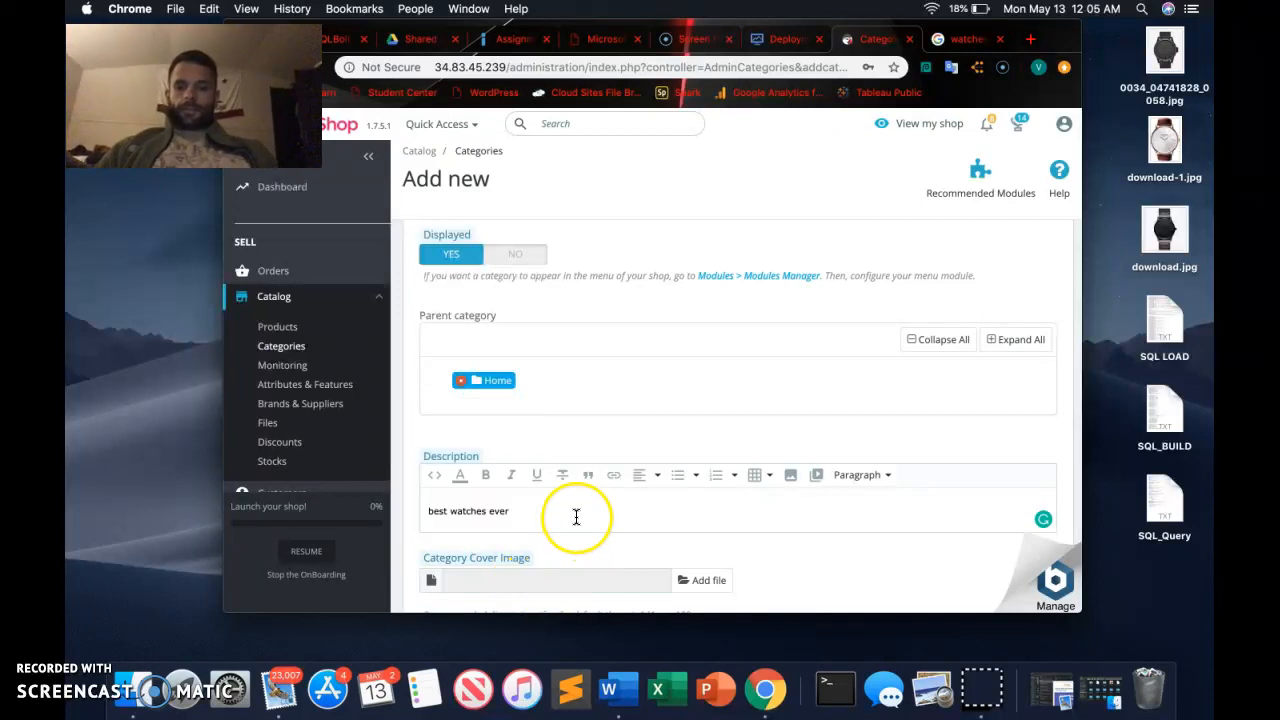
Use 0034_04741828_0058.jpg from the Desktop as both the category cover image and the category thumbnail.
scroll(576, 516, down, 1)
scroll(575, 512, down, 6)
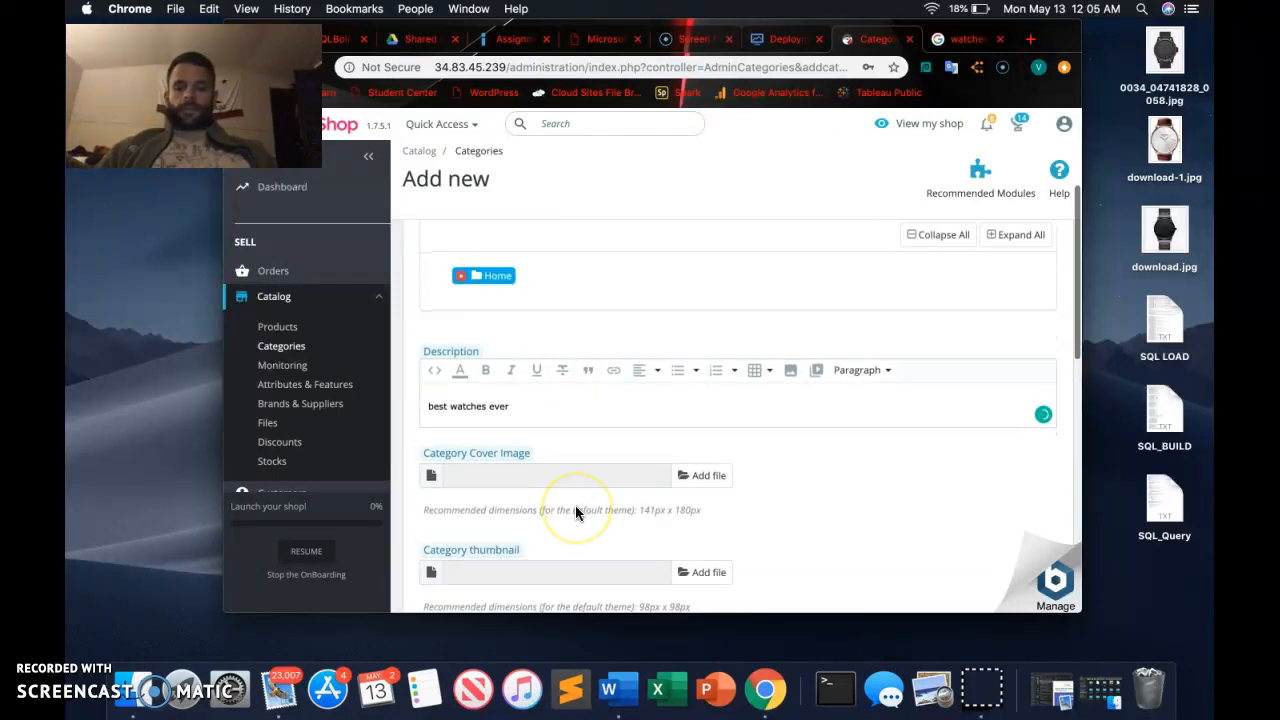
click(701, 385)
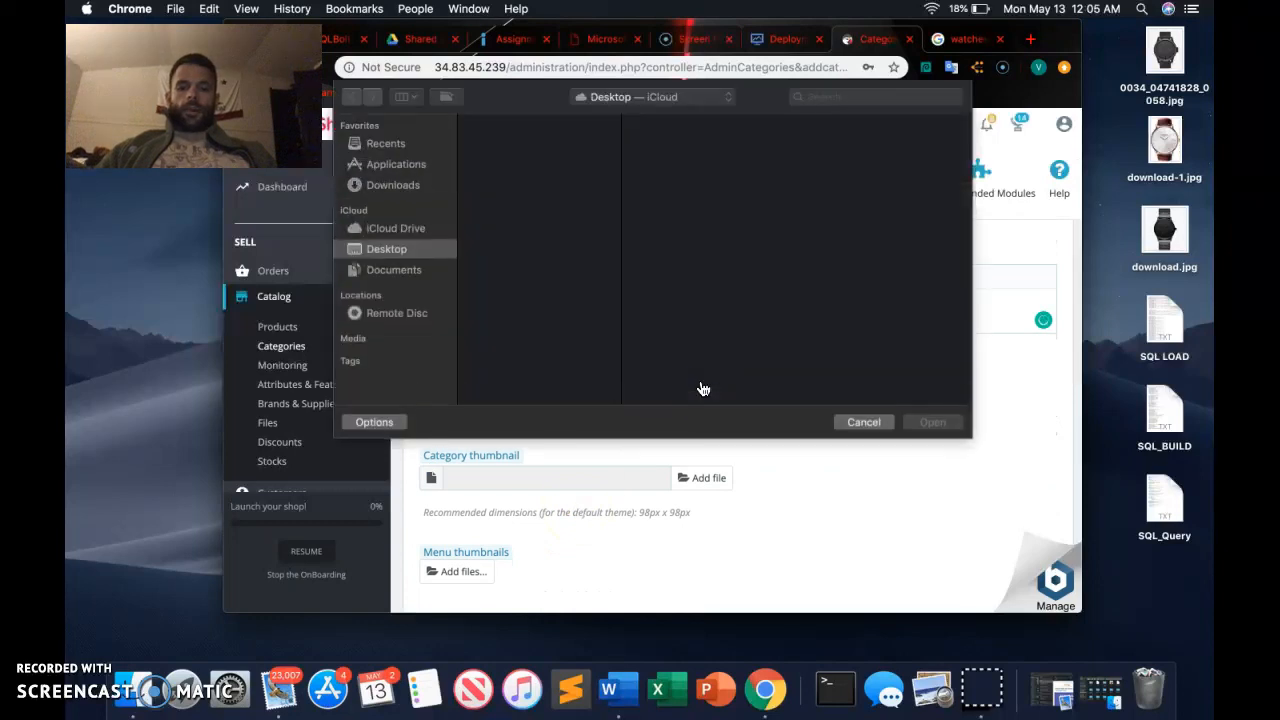
click(581, 119)
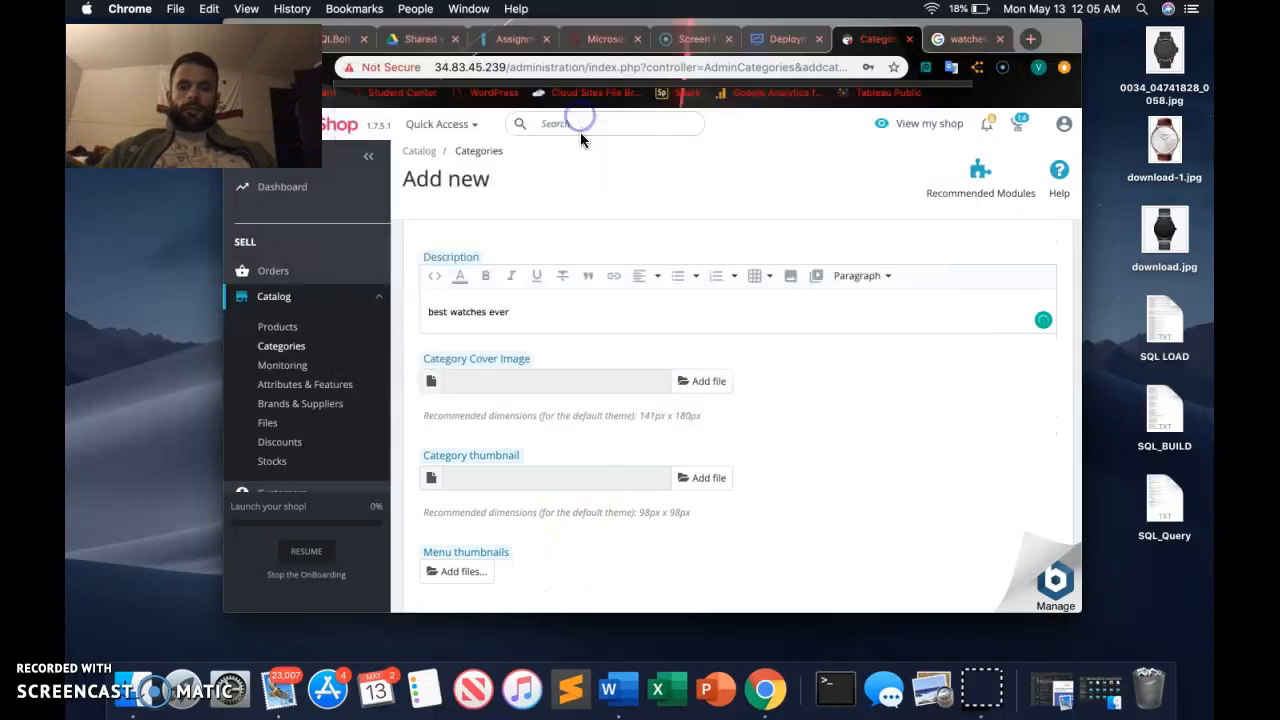
click(706, 478)
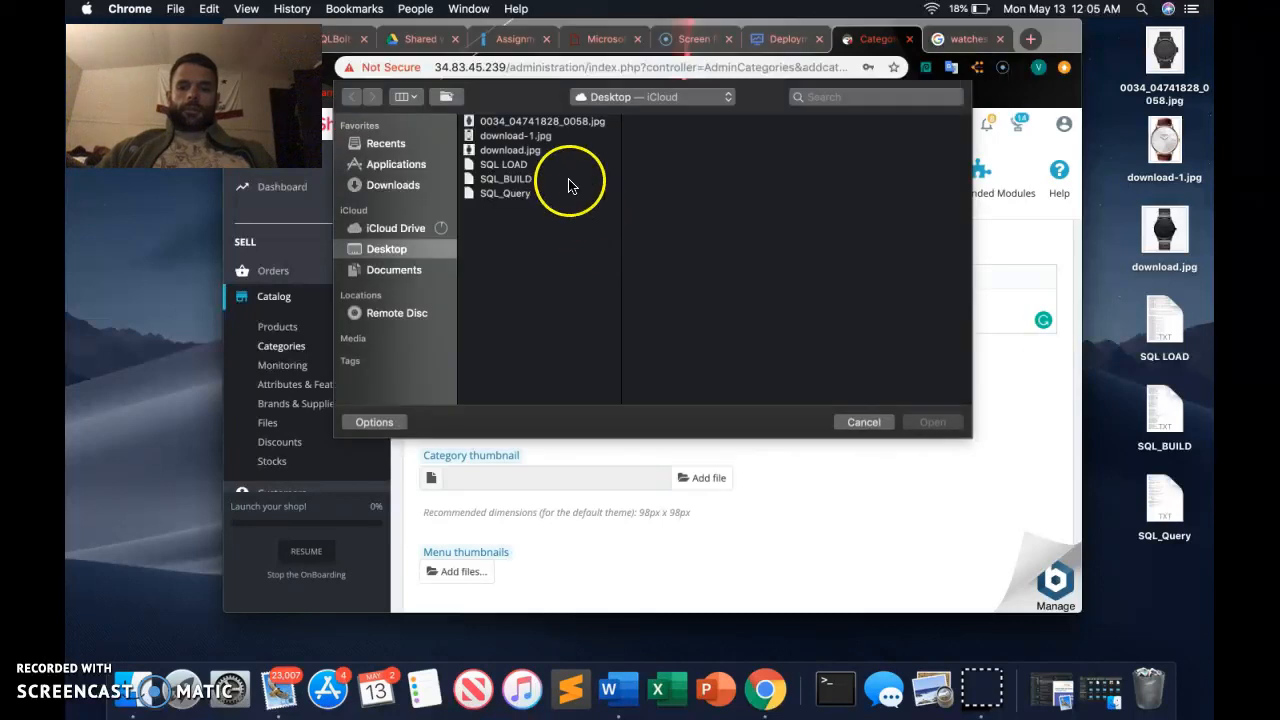
double_click(530, 120)
Enter "watches" in the category's meta keywords.
scroll(666, 489, down, 8)
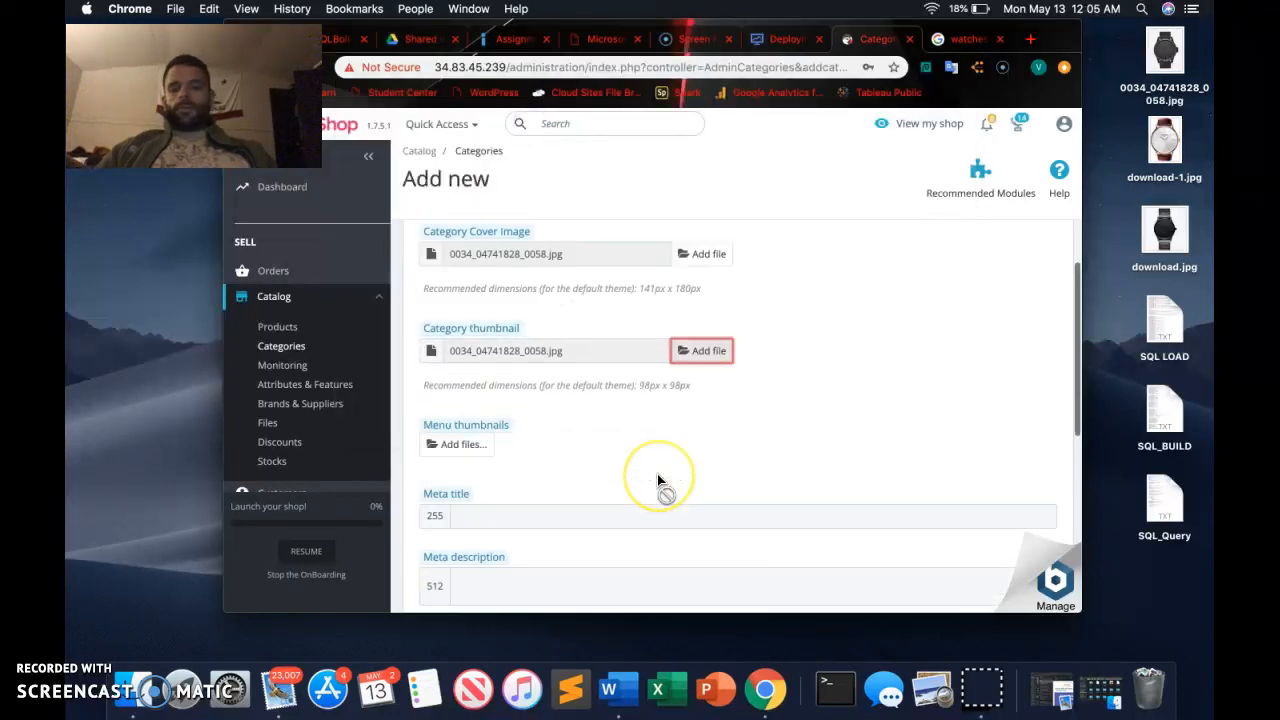
click(523, 459)
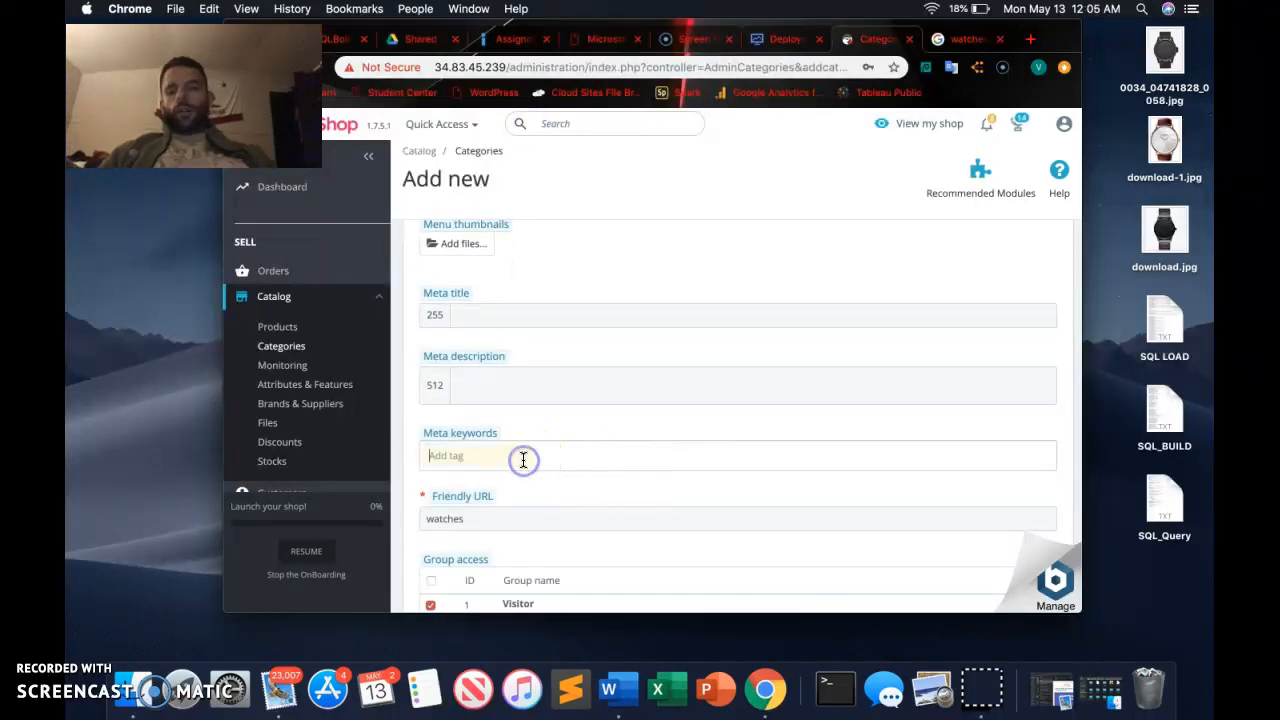
text(watche)
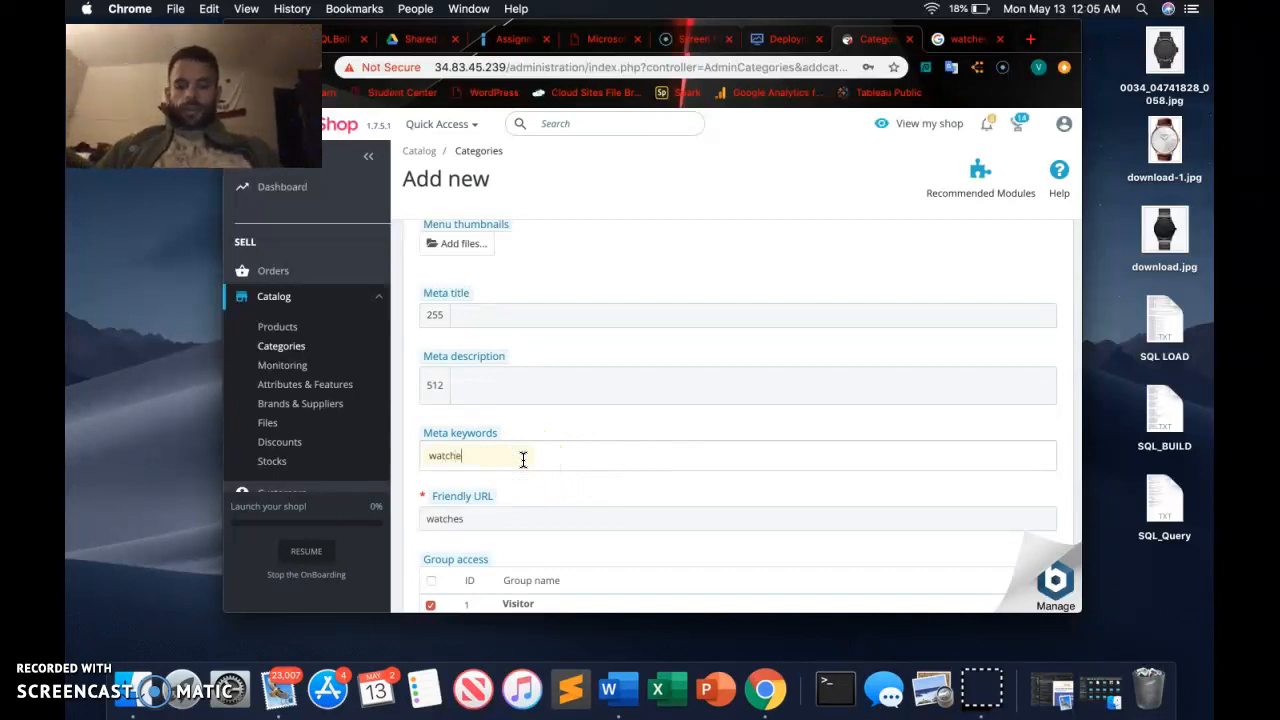
text(s)
Grant all customer groups access to the Watches category and save it.
scroll(648, 436, down, 1)
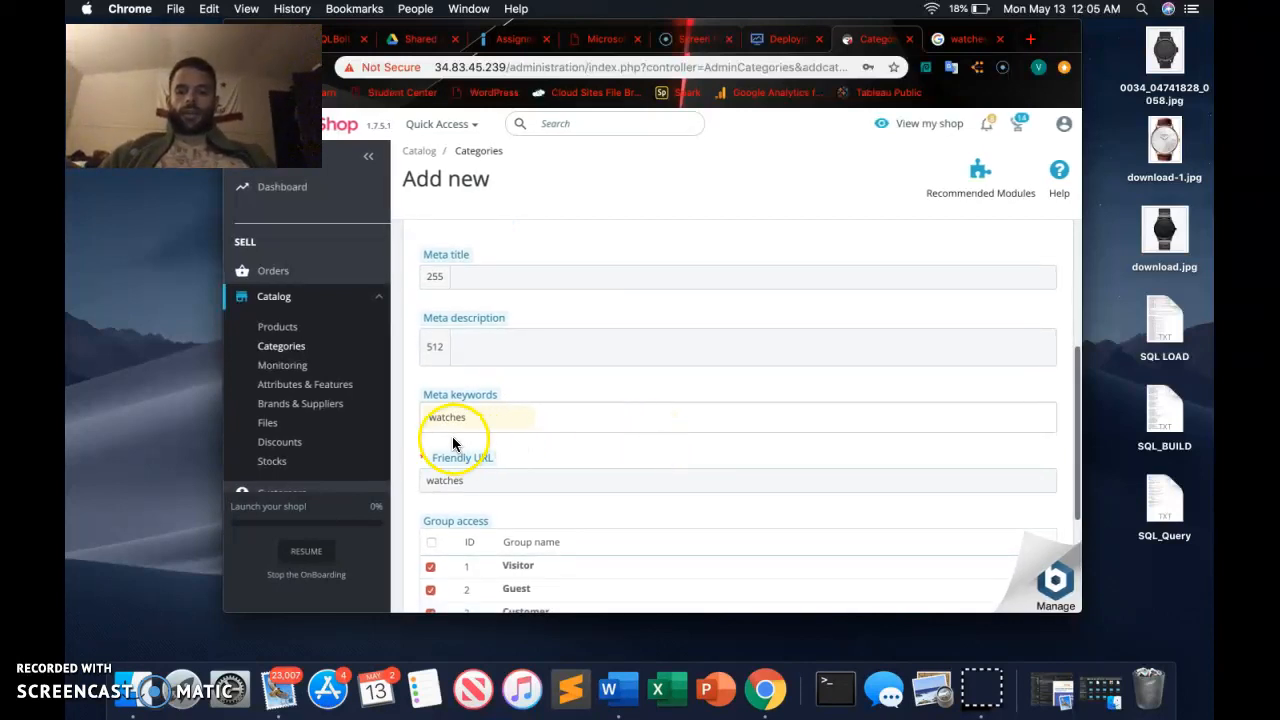
scroll(494, 422, down, 1)
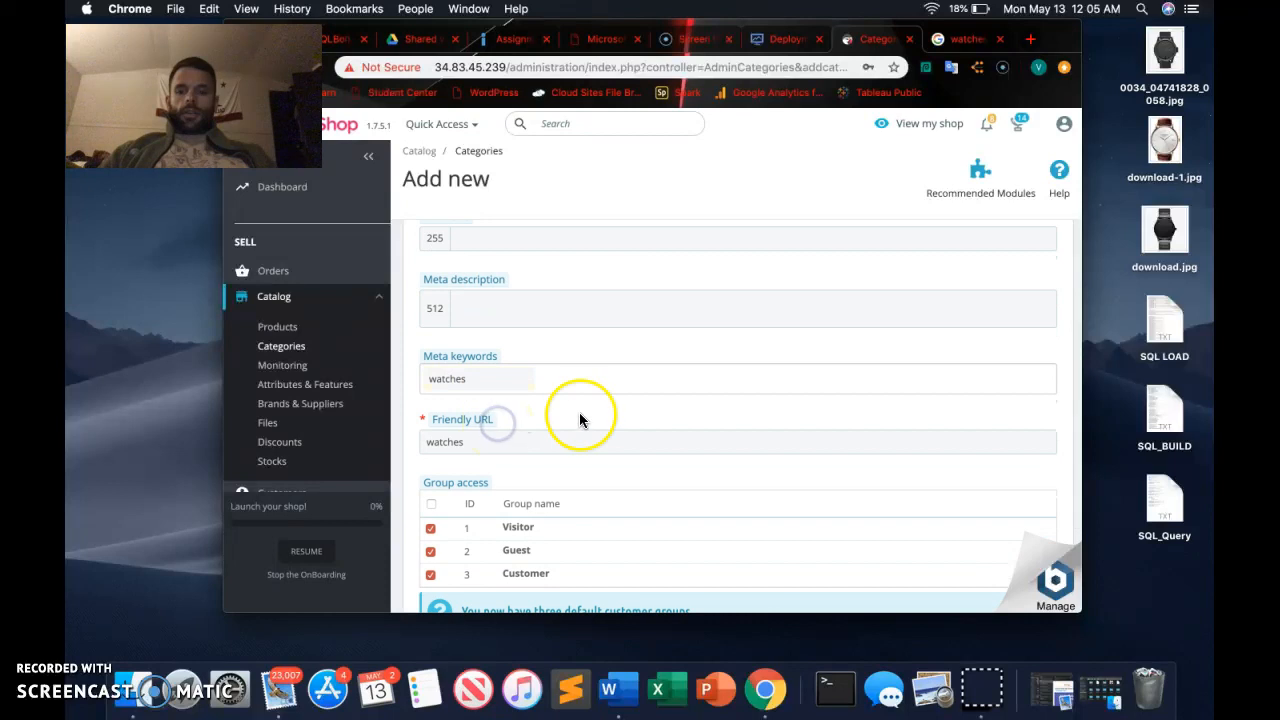
scroll(580, 420, down, 4)
click(432, 352)
scroll(686, 391, down, 2)
click(1042, 520)
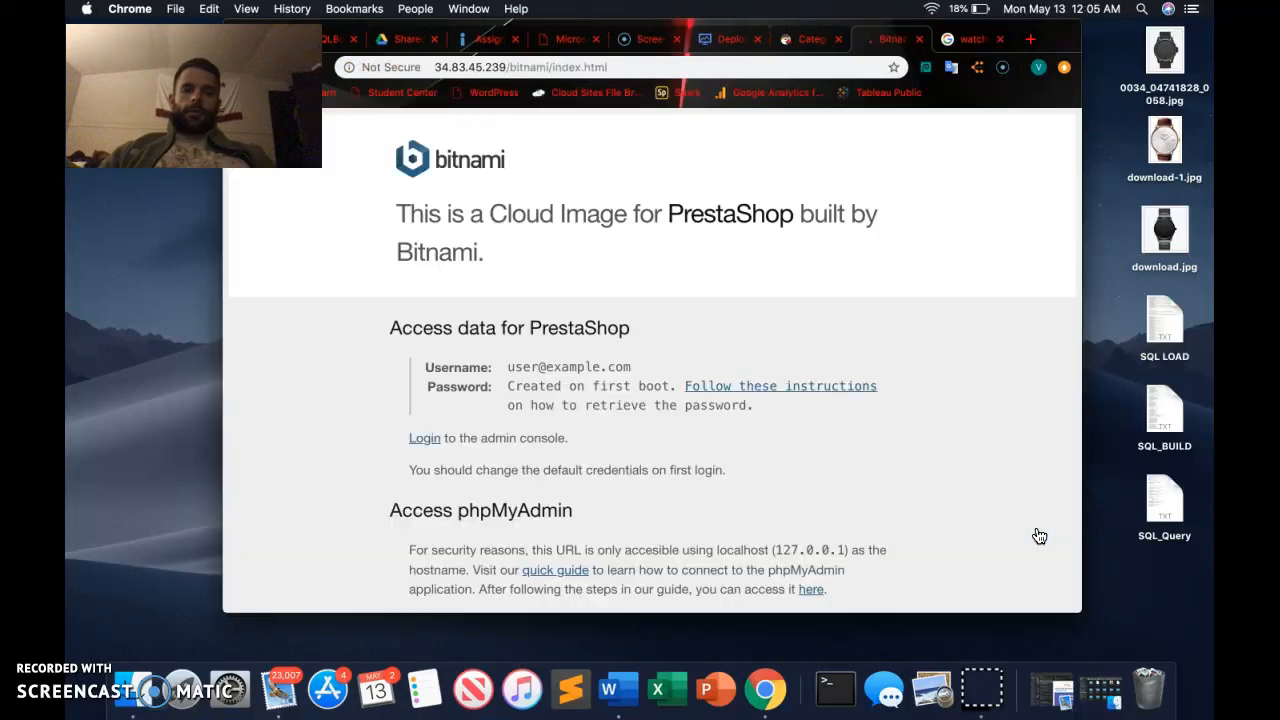
click(920, 40)
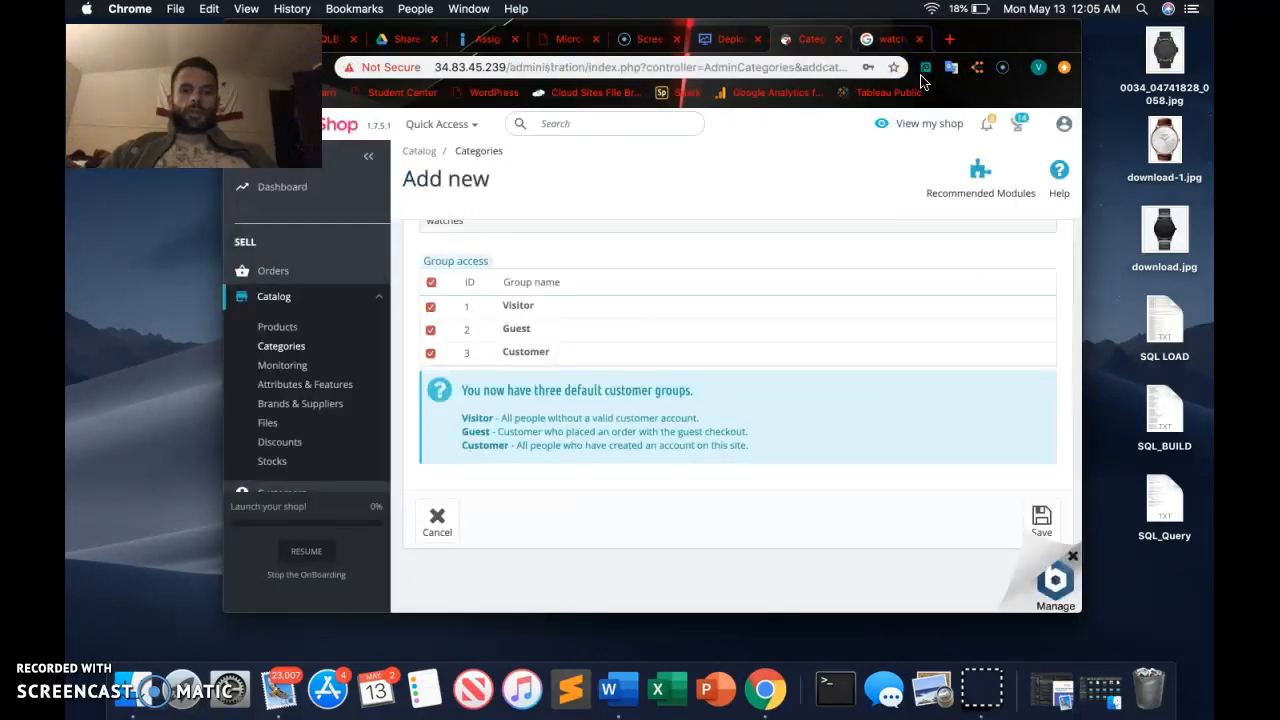
click(1048, 523)
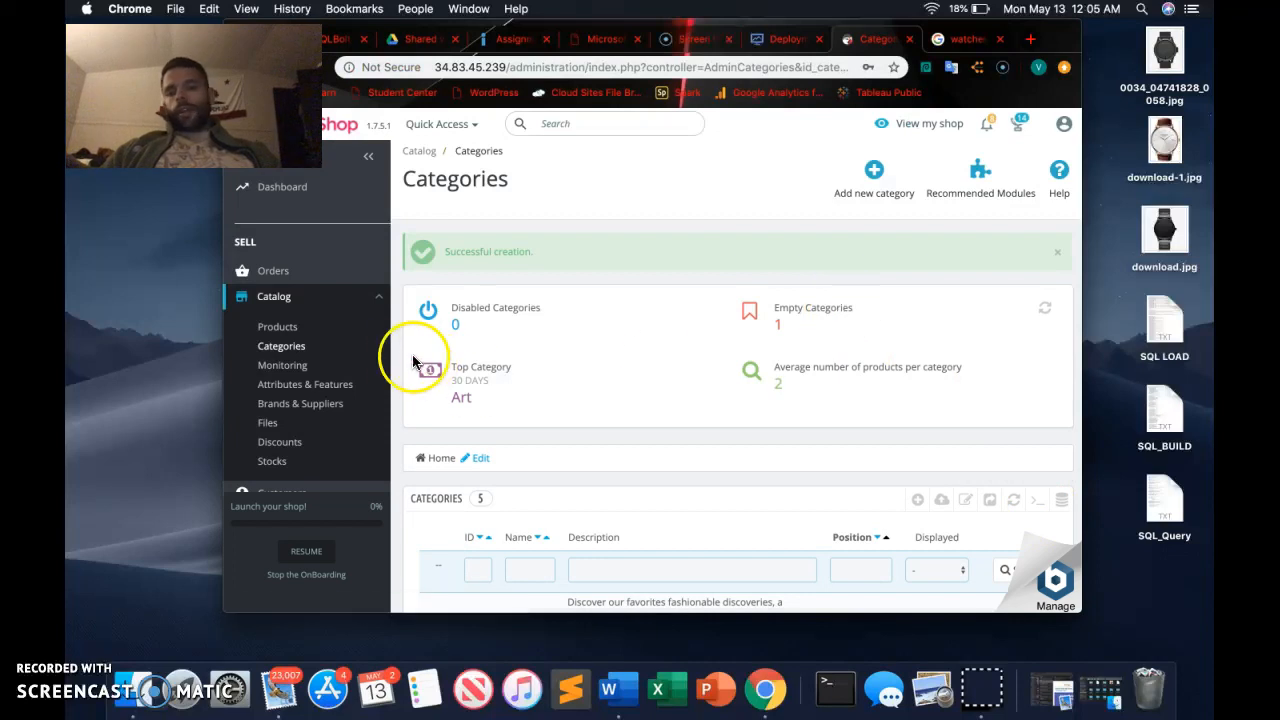
Create a new catalog product and name it "Super watch".
click(278, 329)
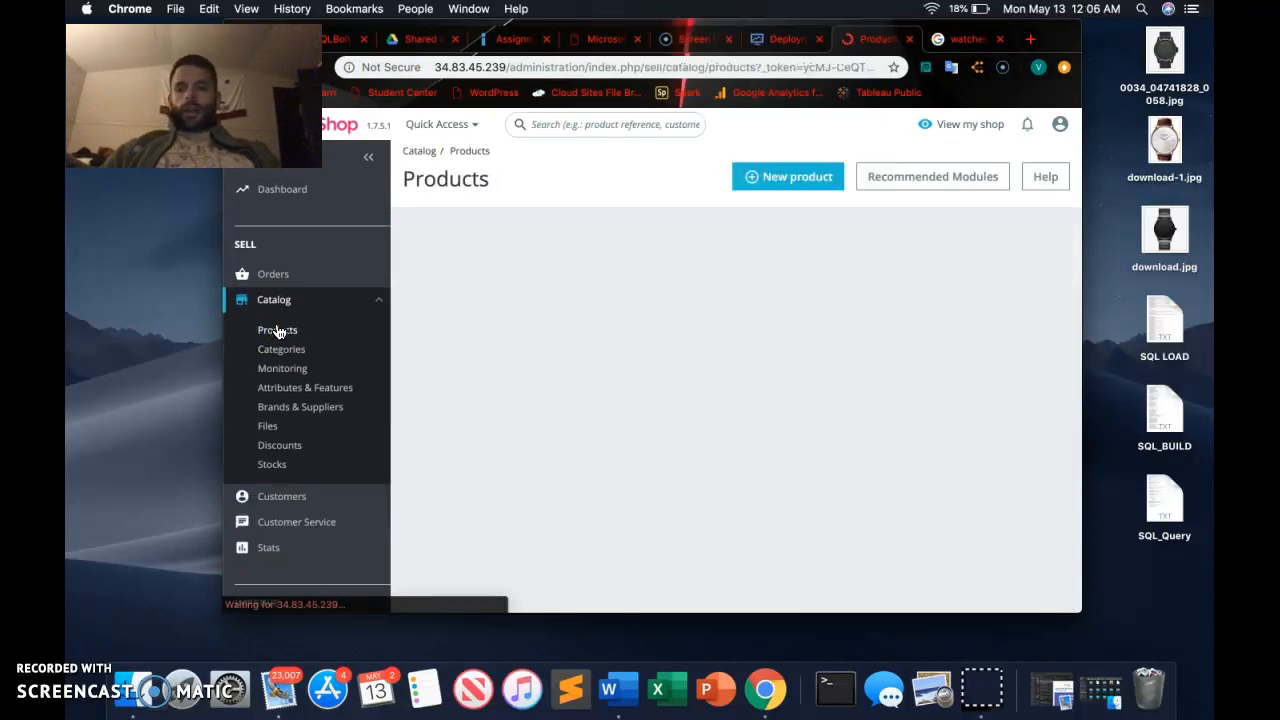
click(798, 178)
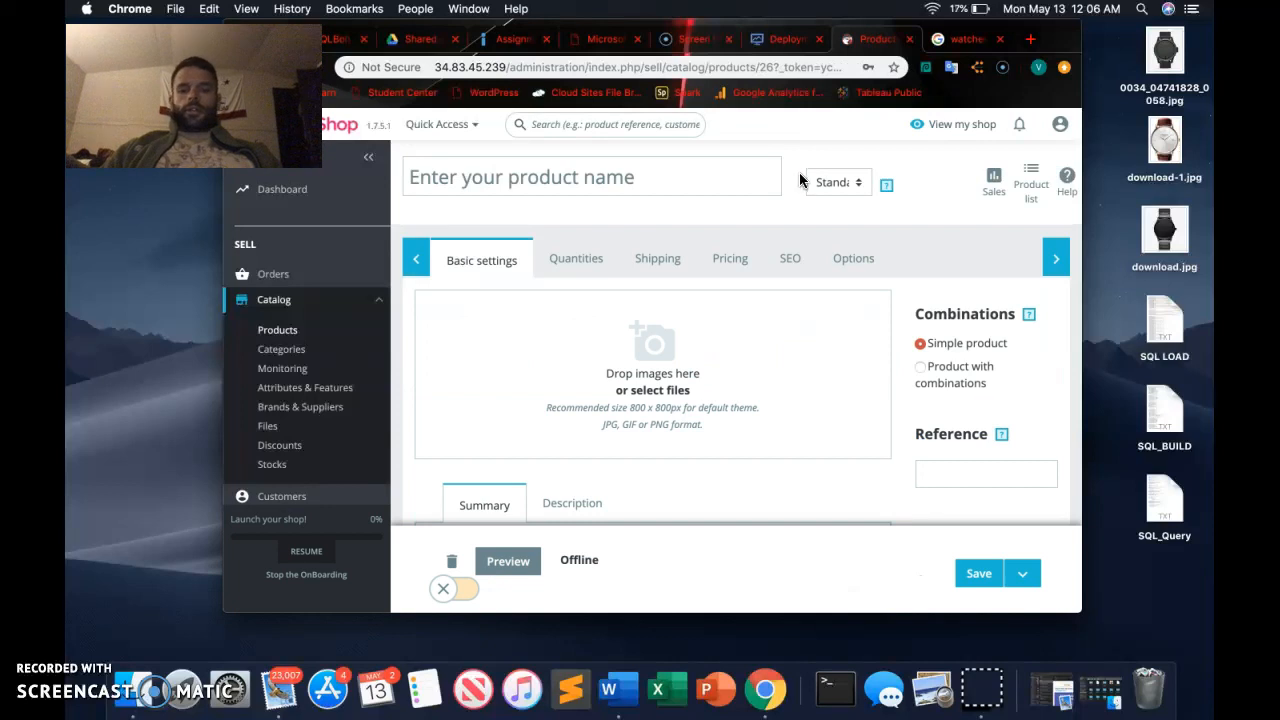
click(553, 174)
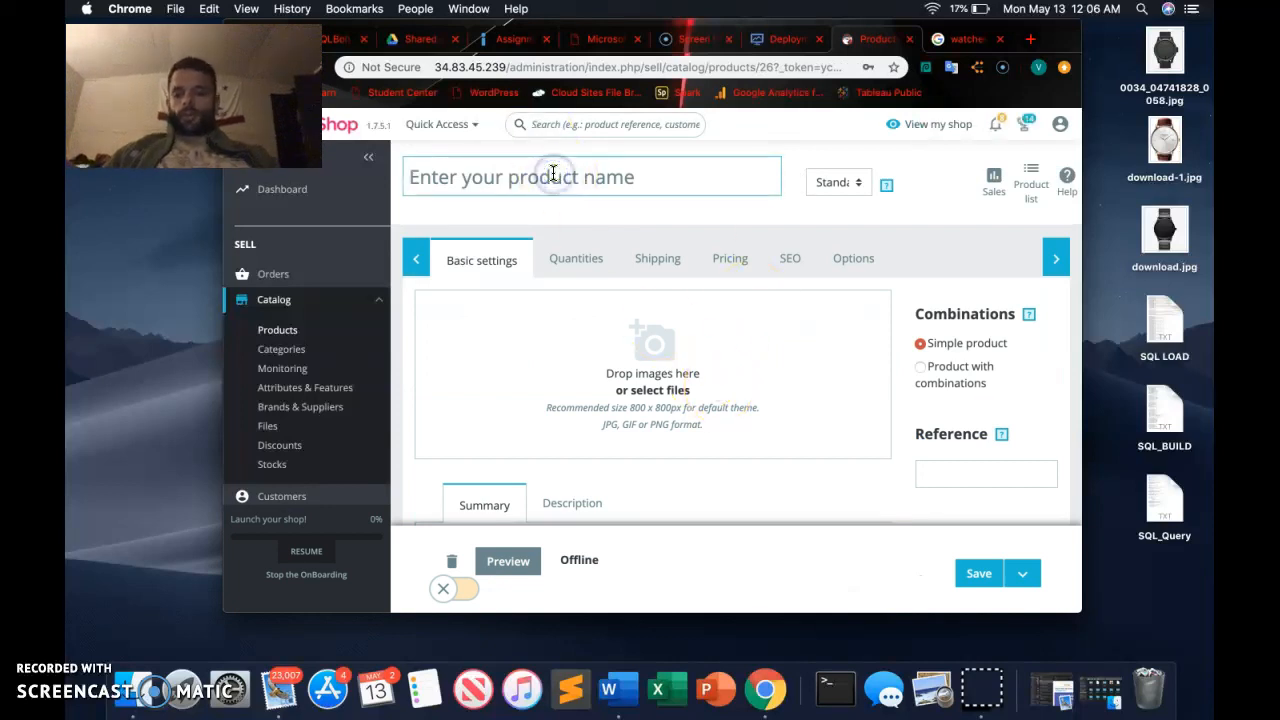
text(Super watch)
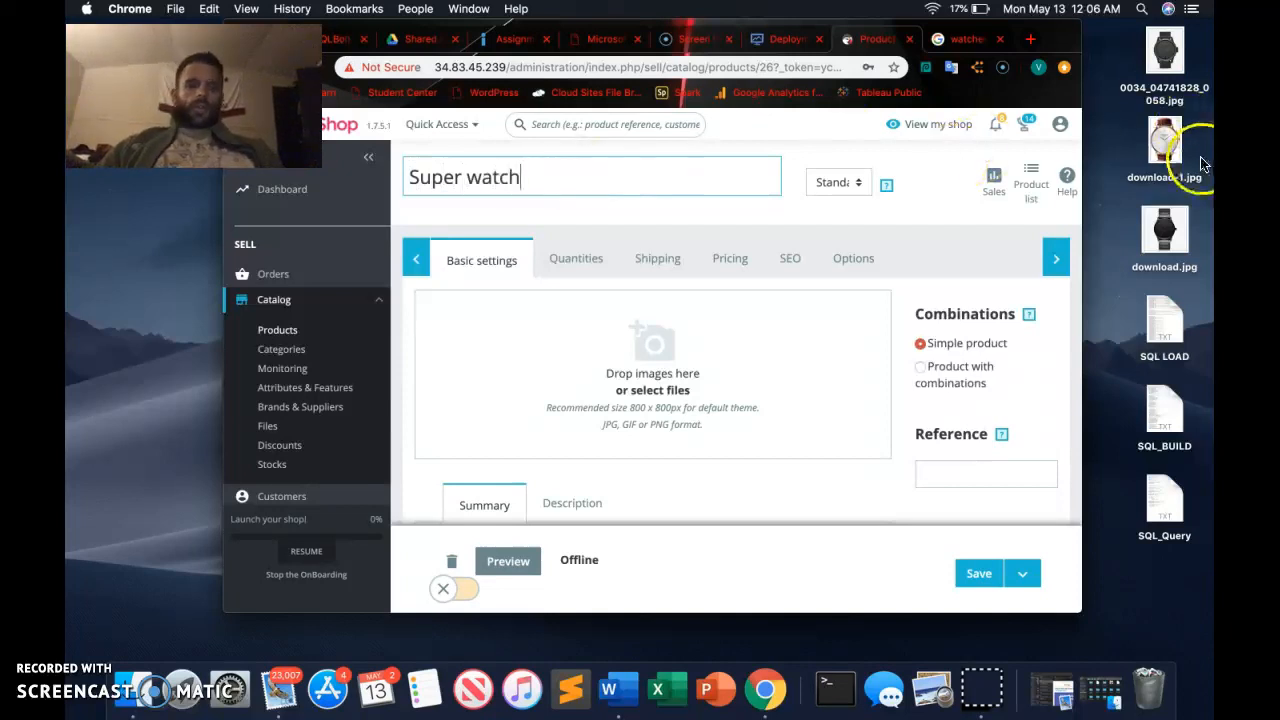
Add download-1.jpg from the desktop as the product image and write a short summary calling it the best.
drag(1165, 140, 715, 350)
scroll(732, 376, down, 3)
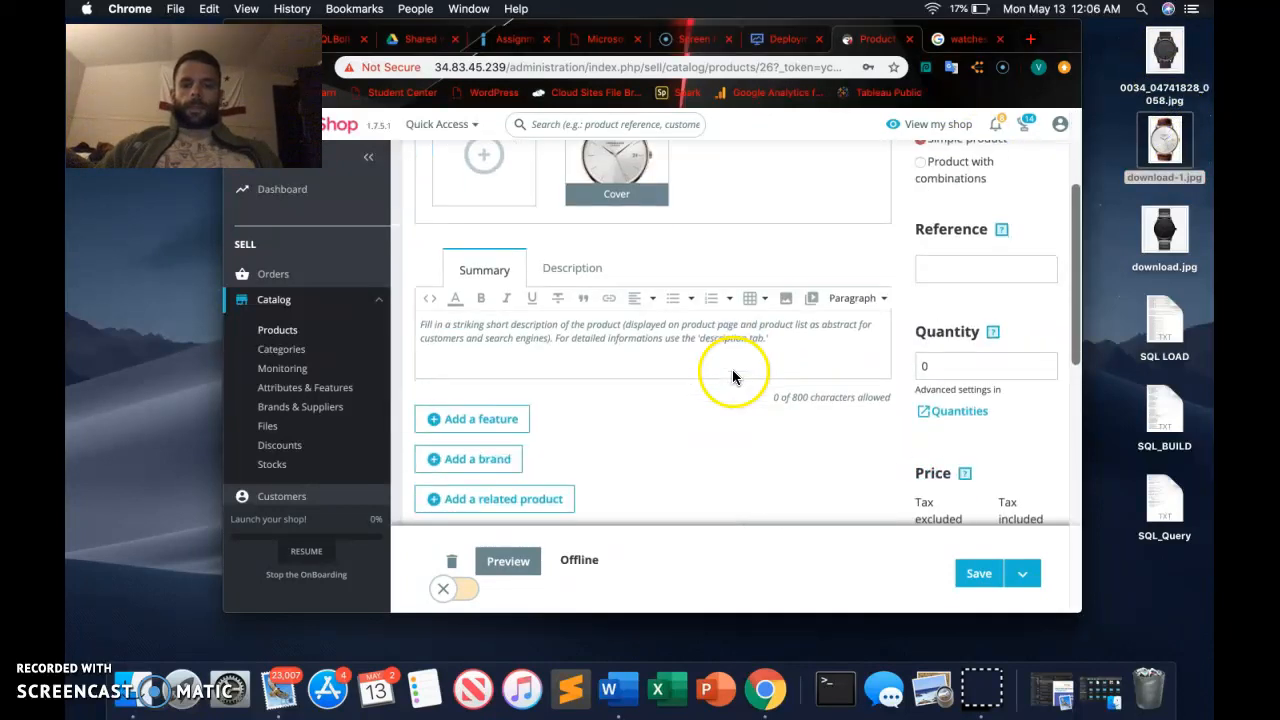
click(533, 327)
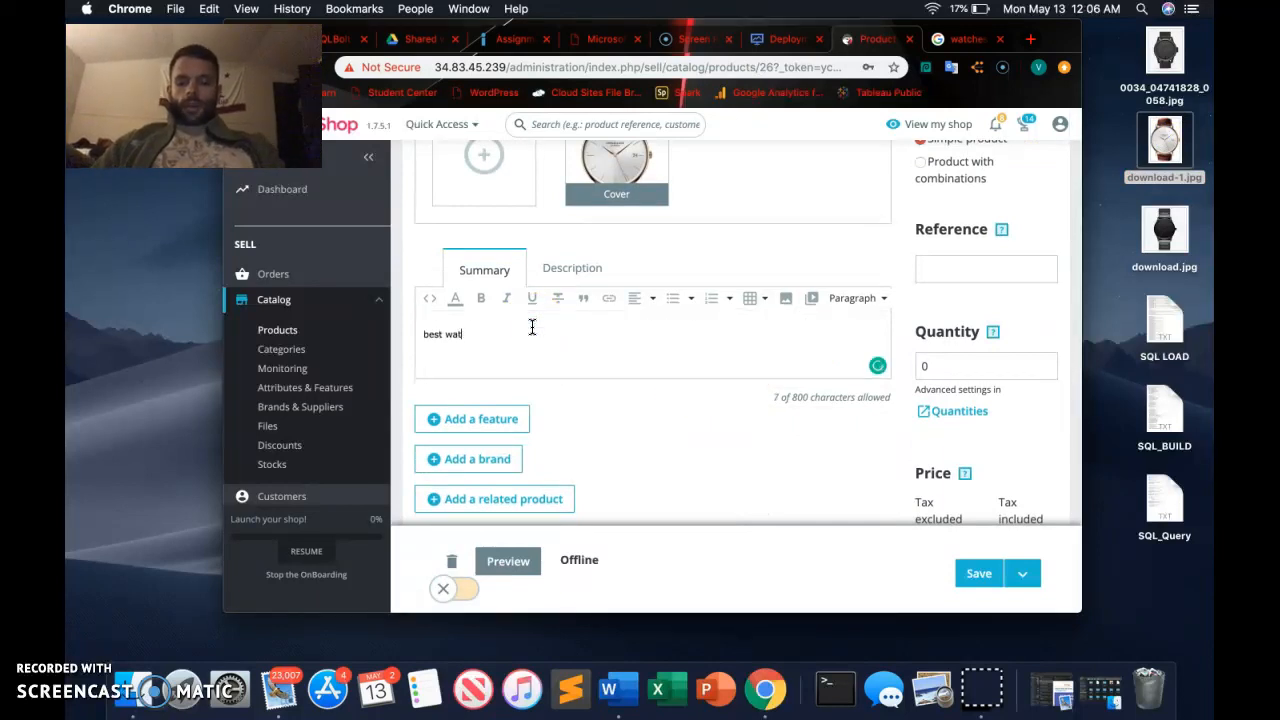
Enter "Nice shiny watch" as the product's full description.
click(578, 266)
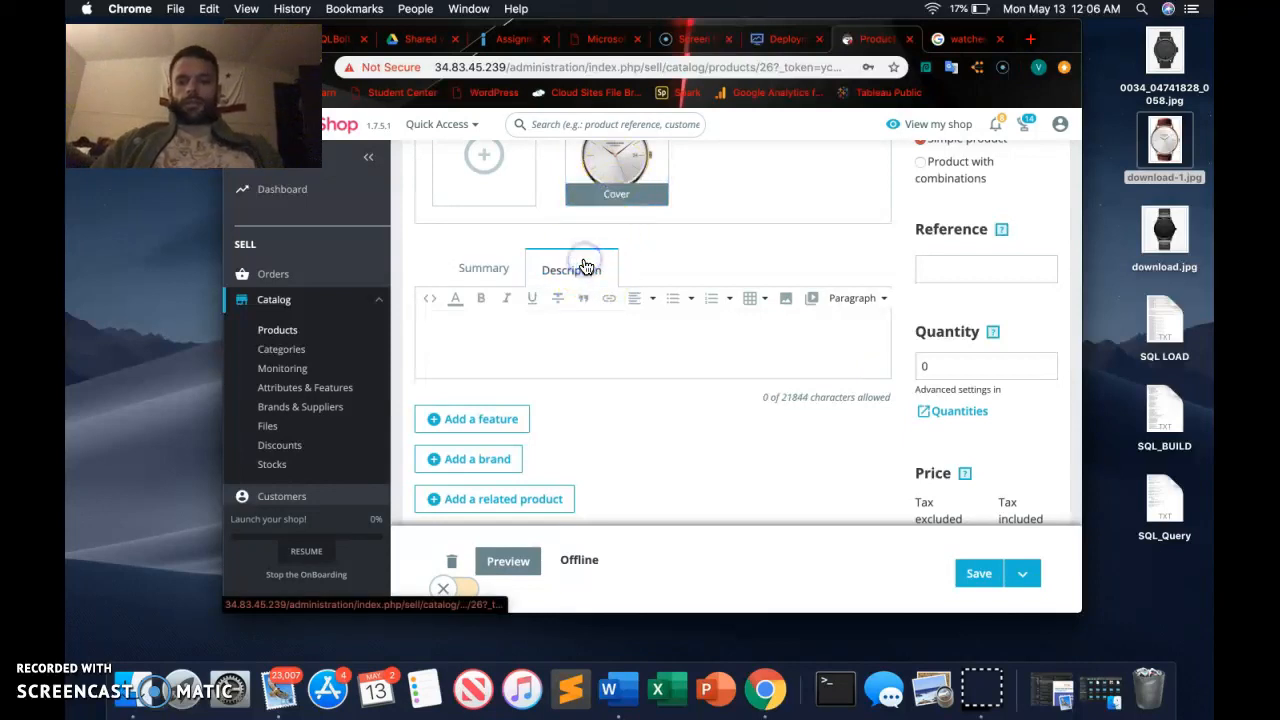
click(576, 323)
text(Ni)
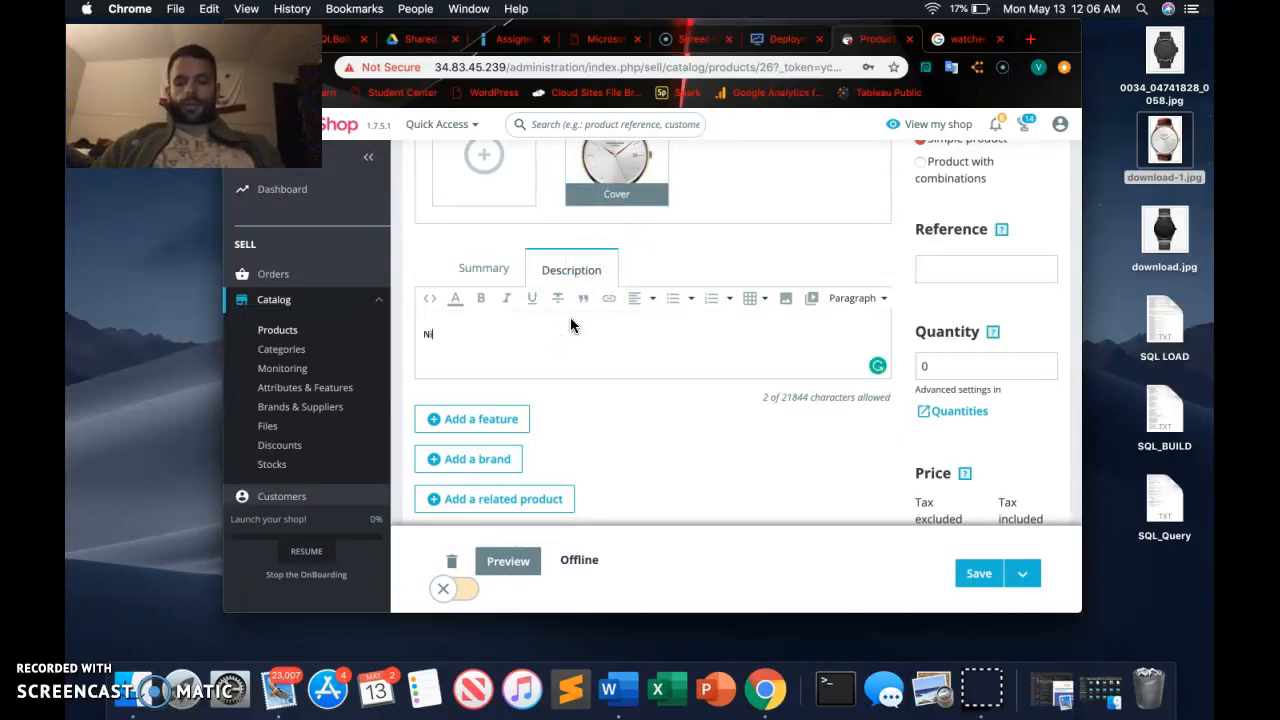
text(ce shim)
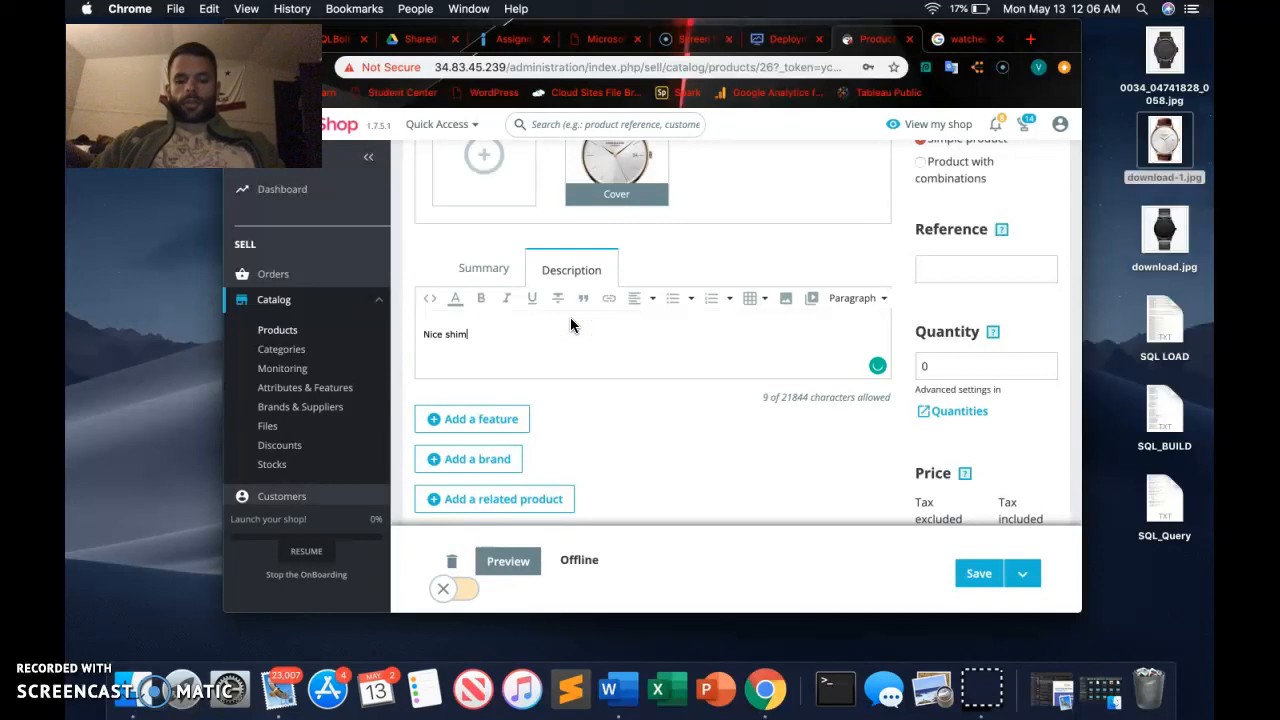
text(=ny watch)
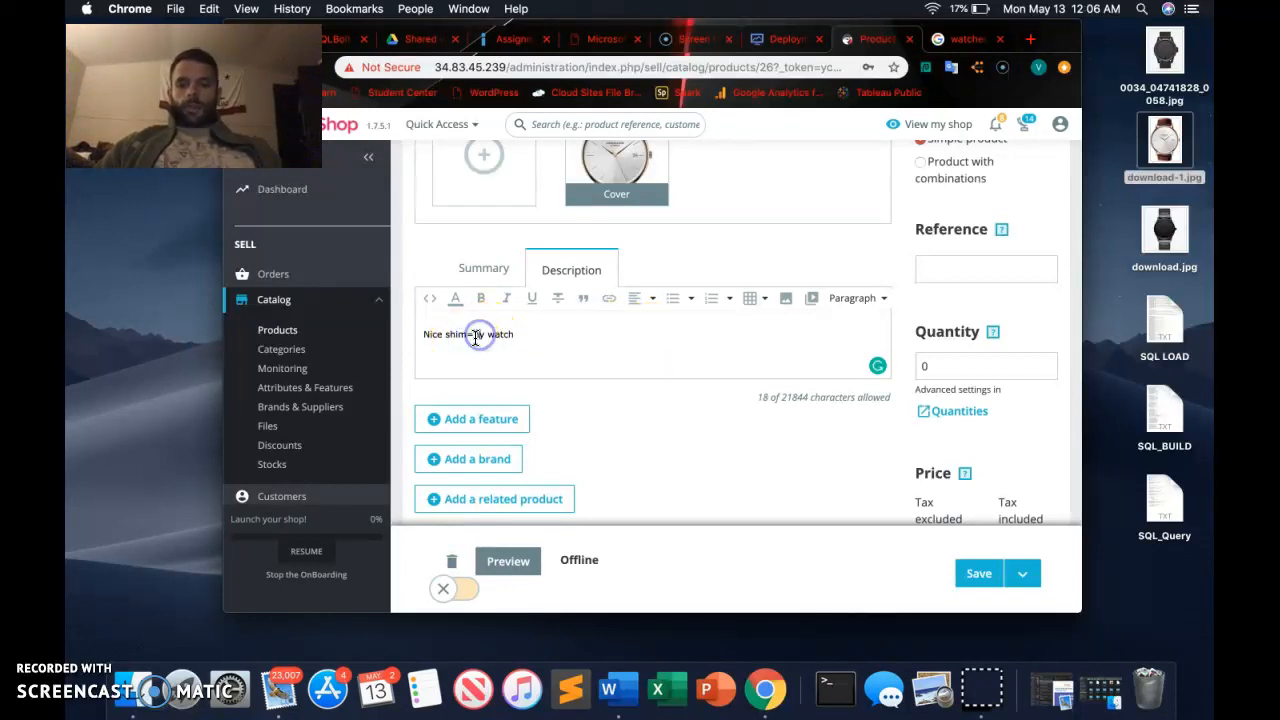
key(BackSpace)
key(BackSpace)
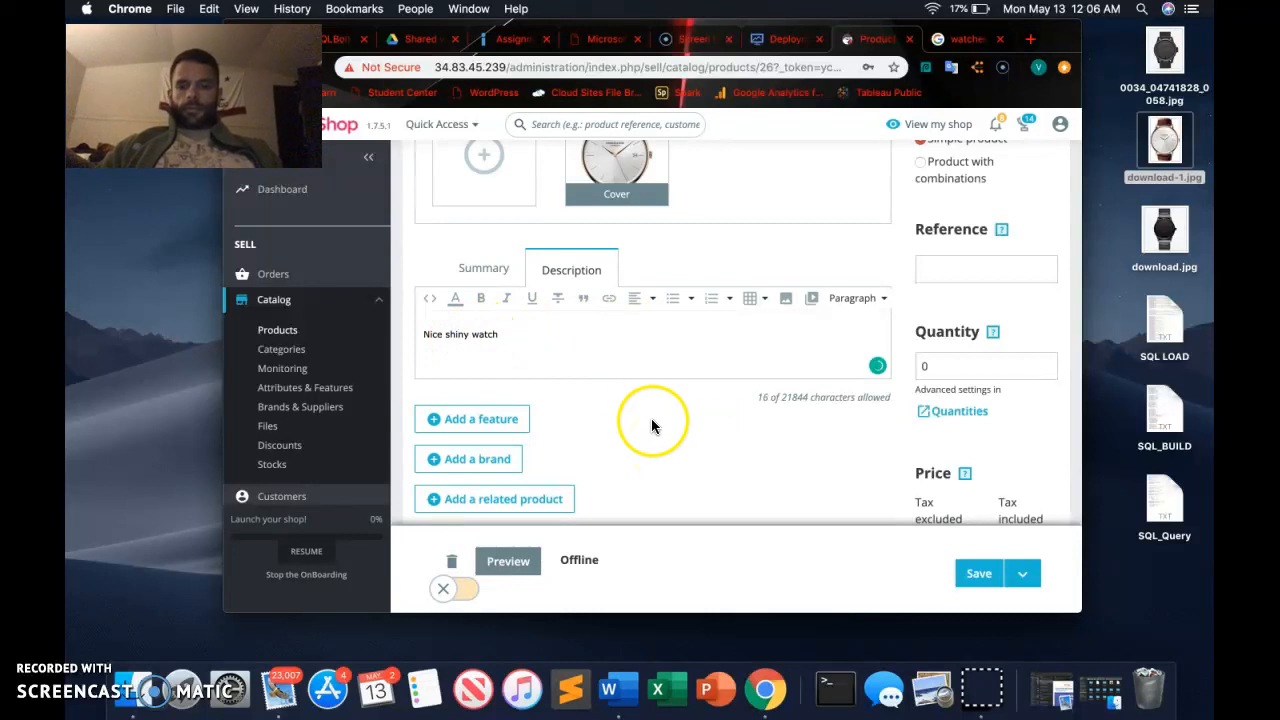
Set the product's quantity to 10 and its tax-excluded price to $30.
scroll(642, 417, down, 3)
scroll(720, 410, up, 3)
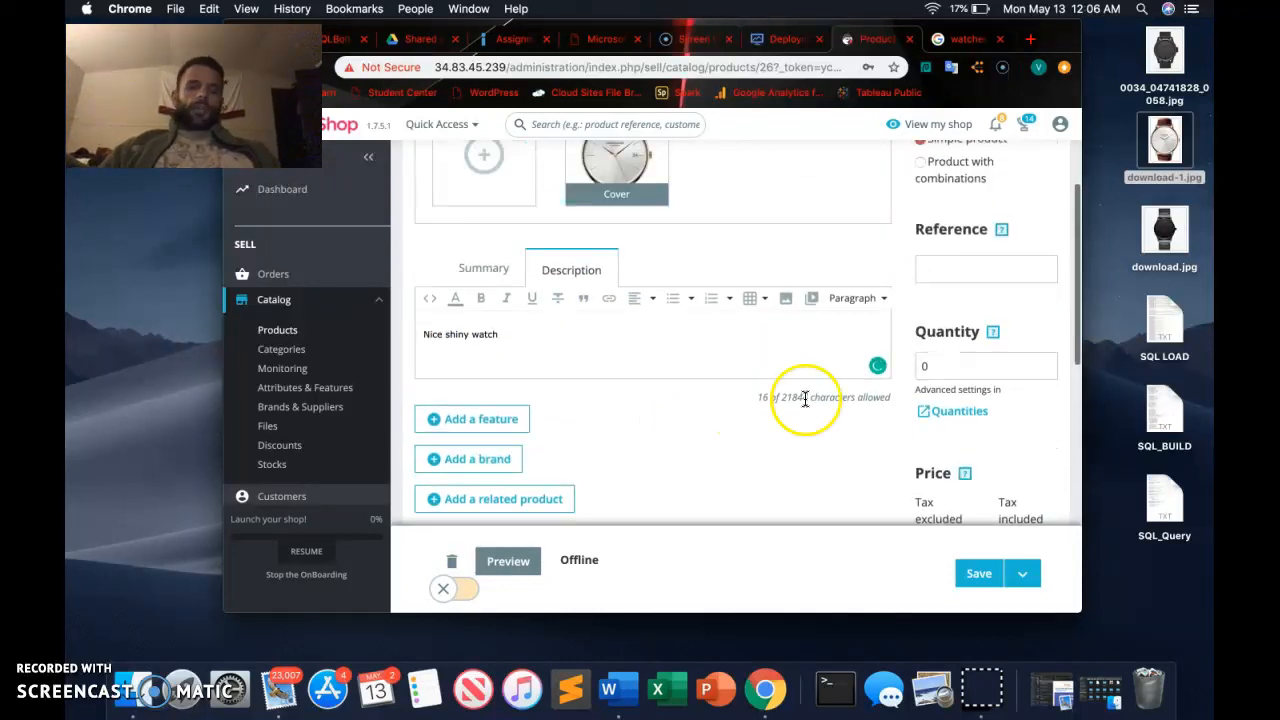
click(950, 367)
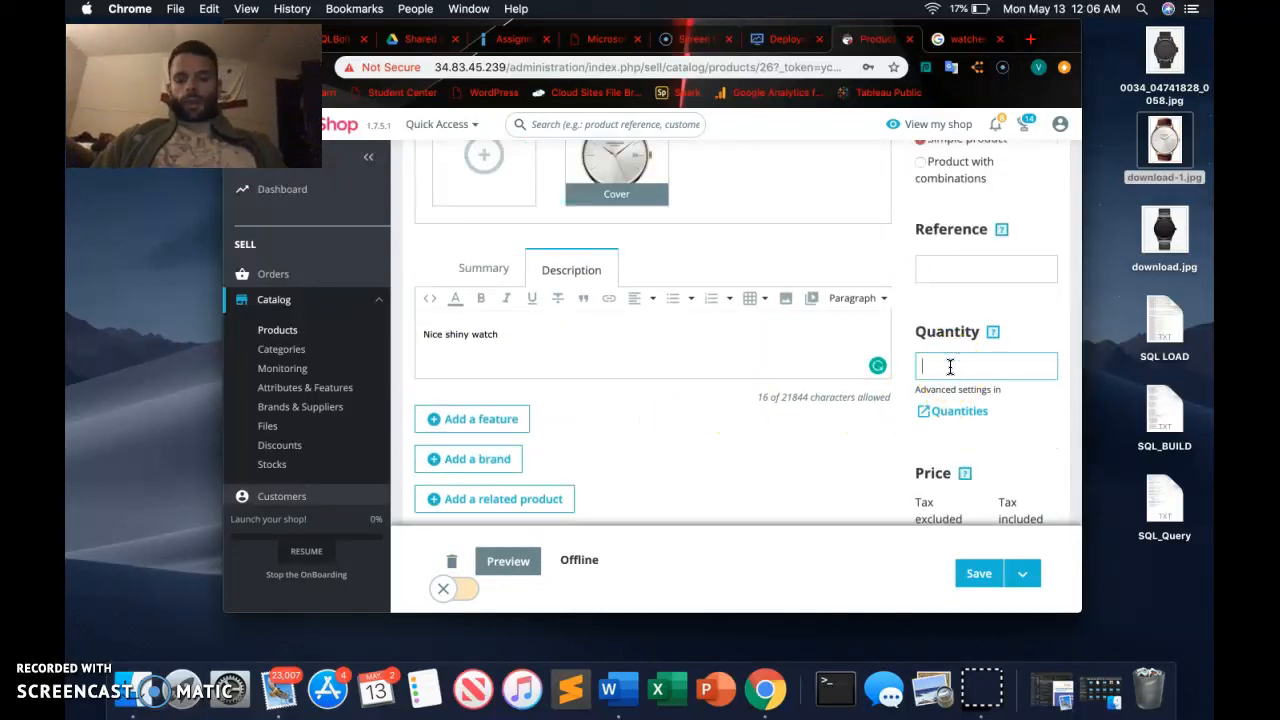
scroll(896, 406, down, 3)
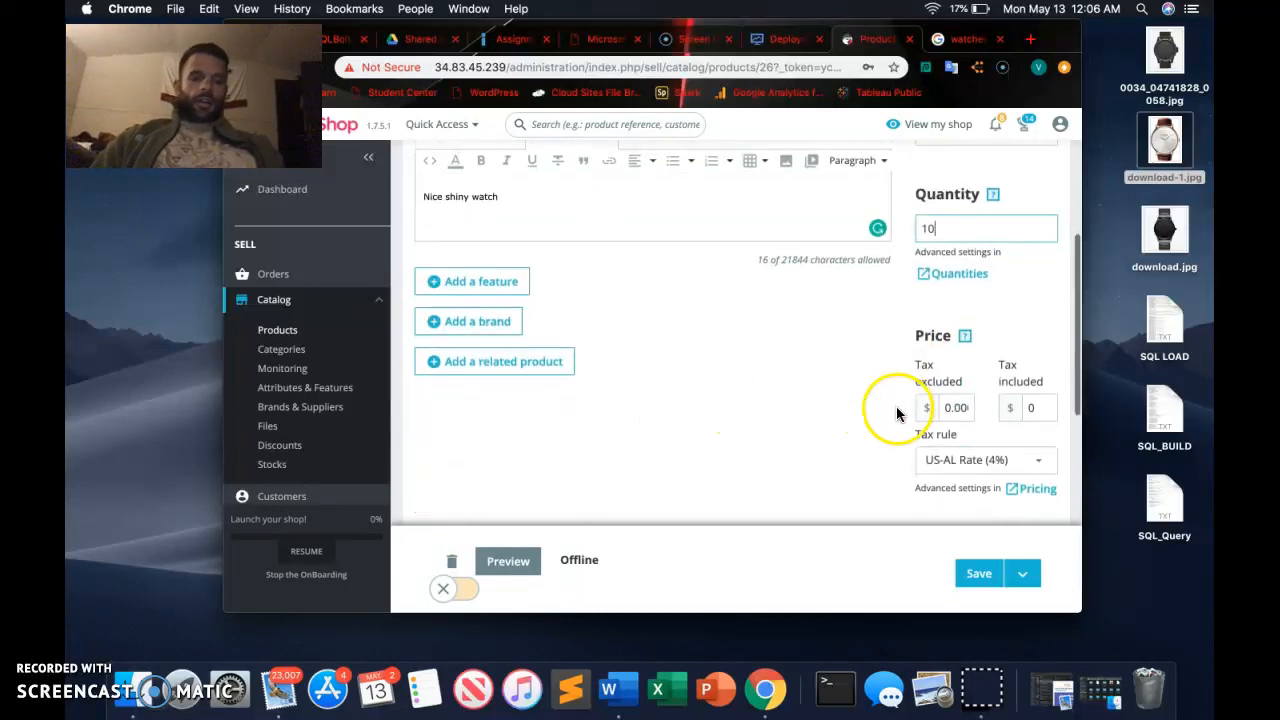
click(951, 407)
text(30)
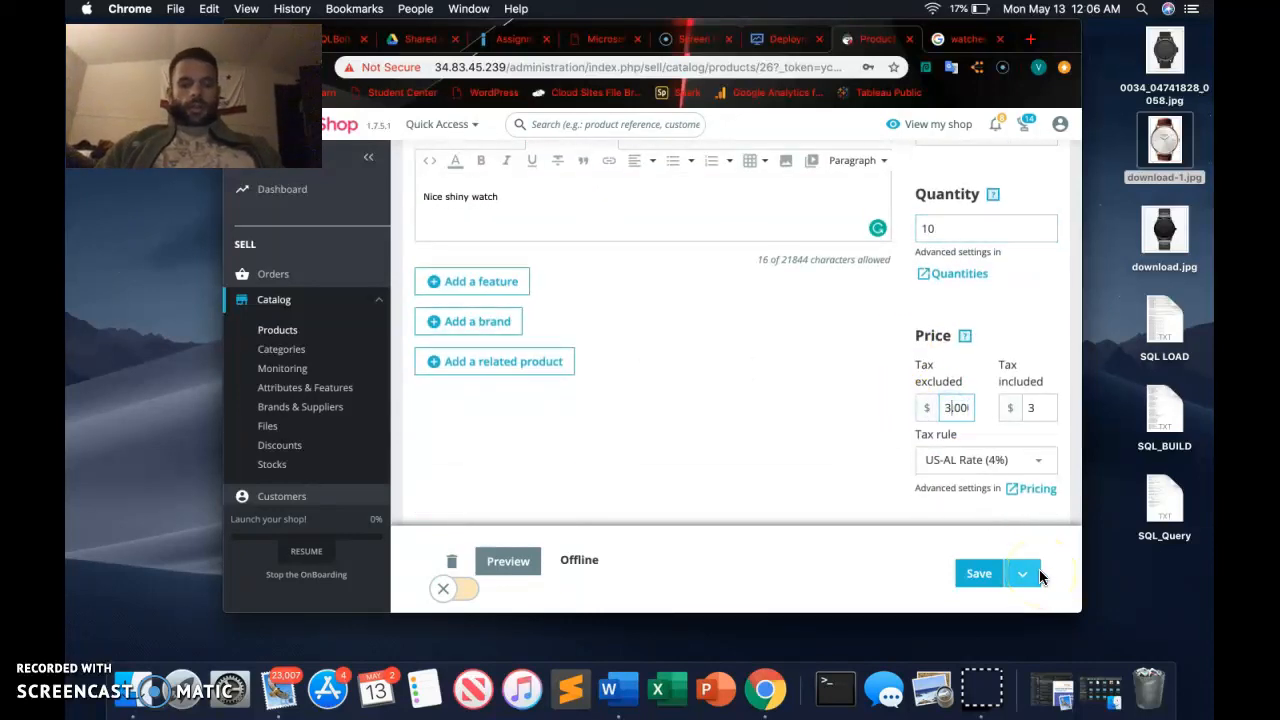
Apply the US-CA Rate (8.25%) tax rule and assign the product to Watches as its main category.
click(1000, 466)
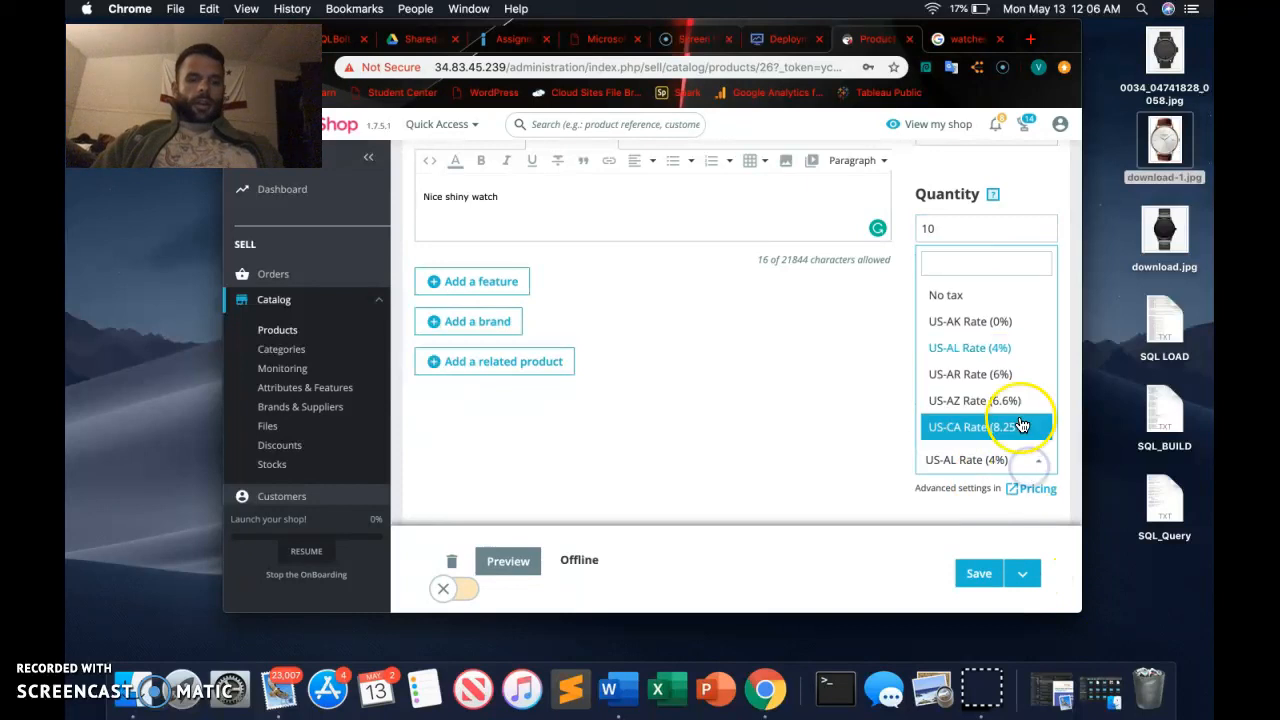
click(999, 424)
scroll(787, 433, down, 6)
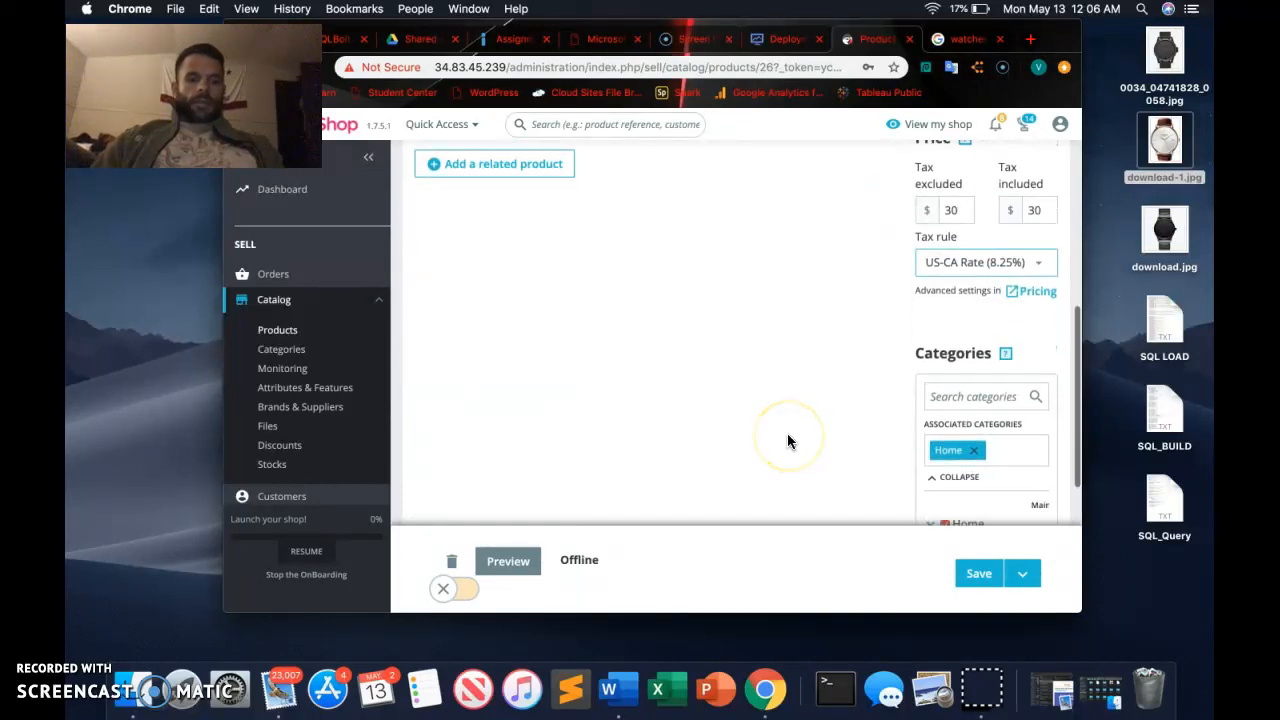
scroll(997, 385, down, 5)
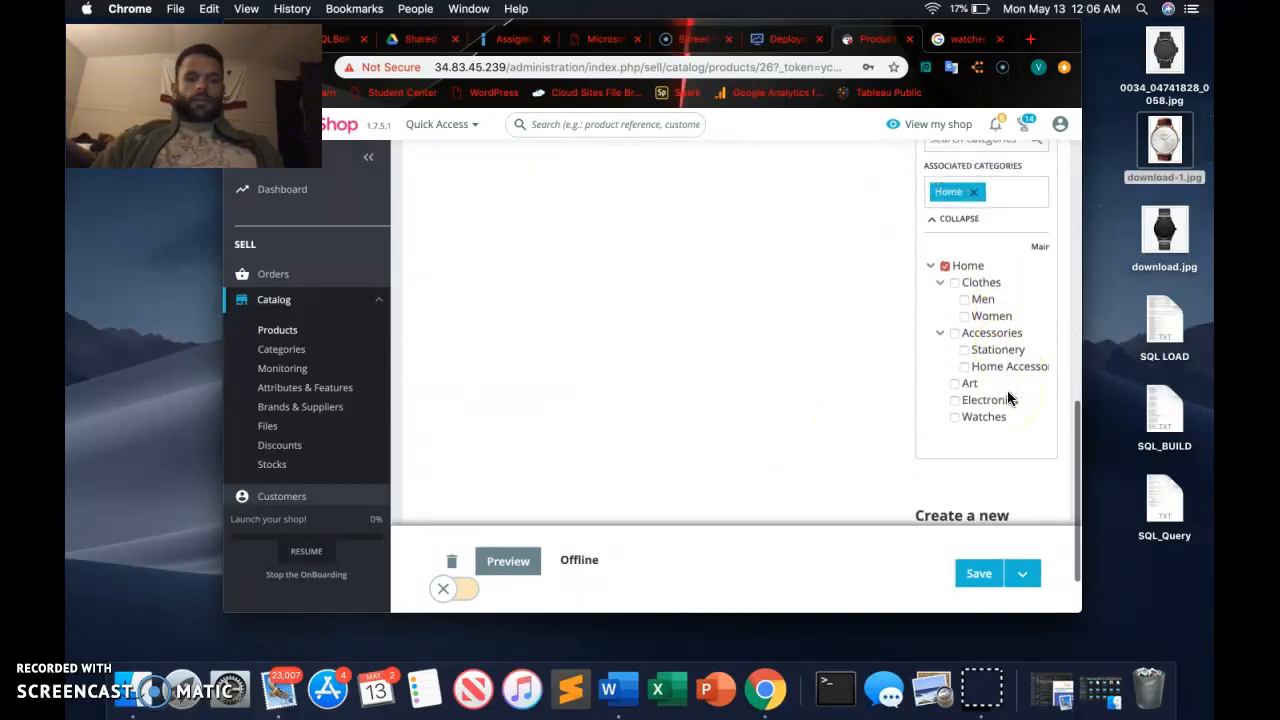
click(958, 389)
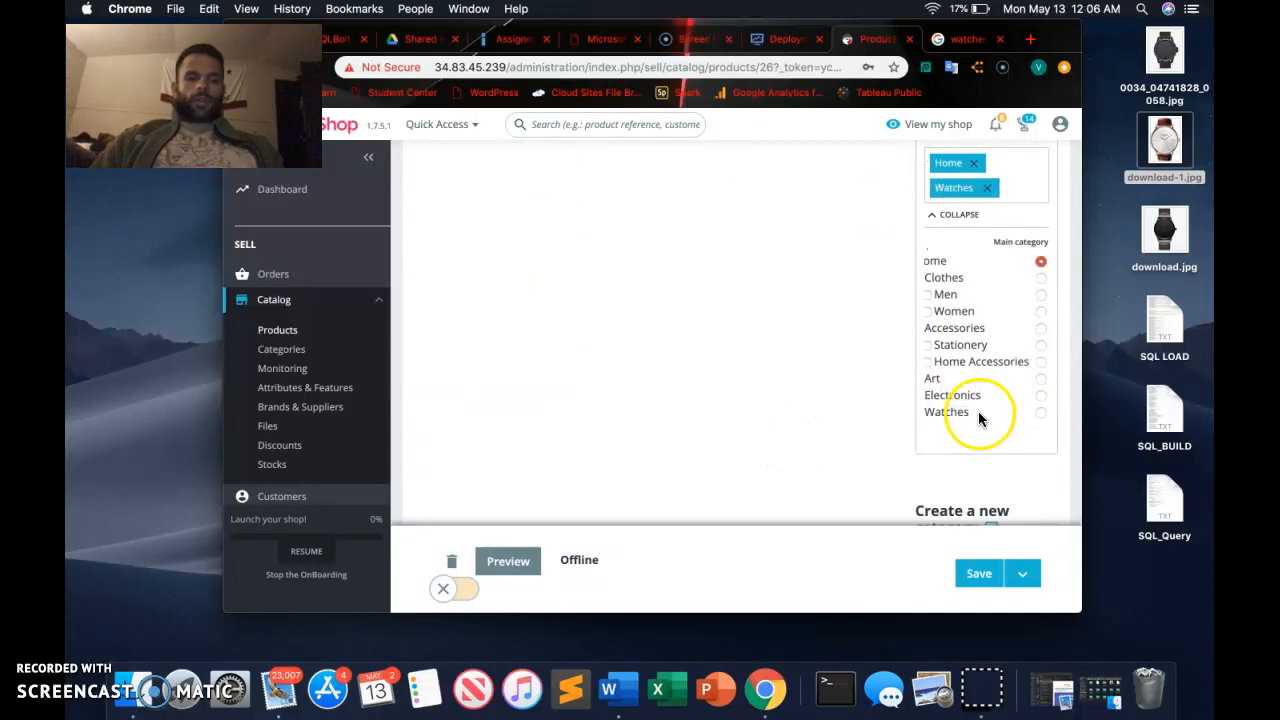
scroll(977, 399, left, 1)
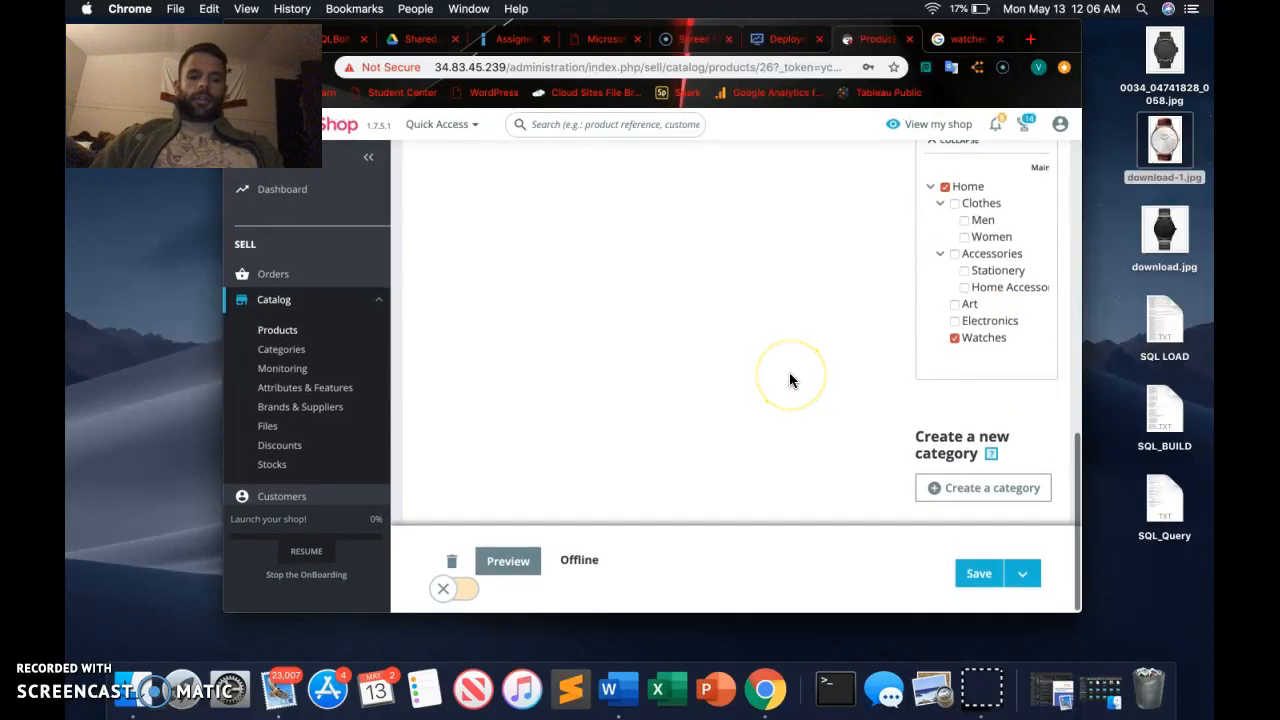
Set the product's additional shipping cost to $5 in its shipping settings.
scroll(789, 379, up, 10)
scroll(789, 379, up, 2)
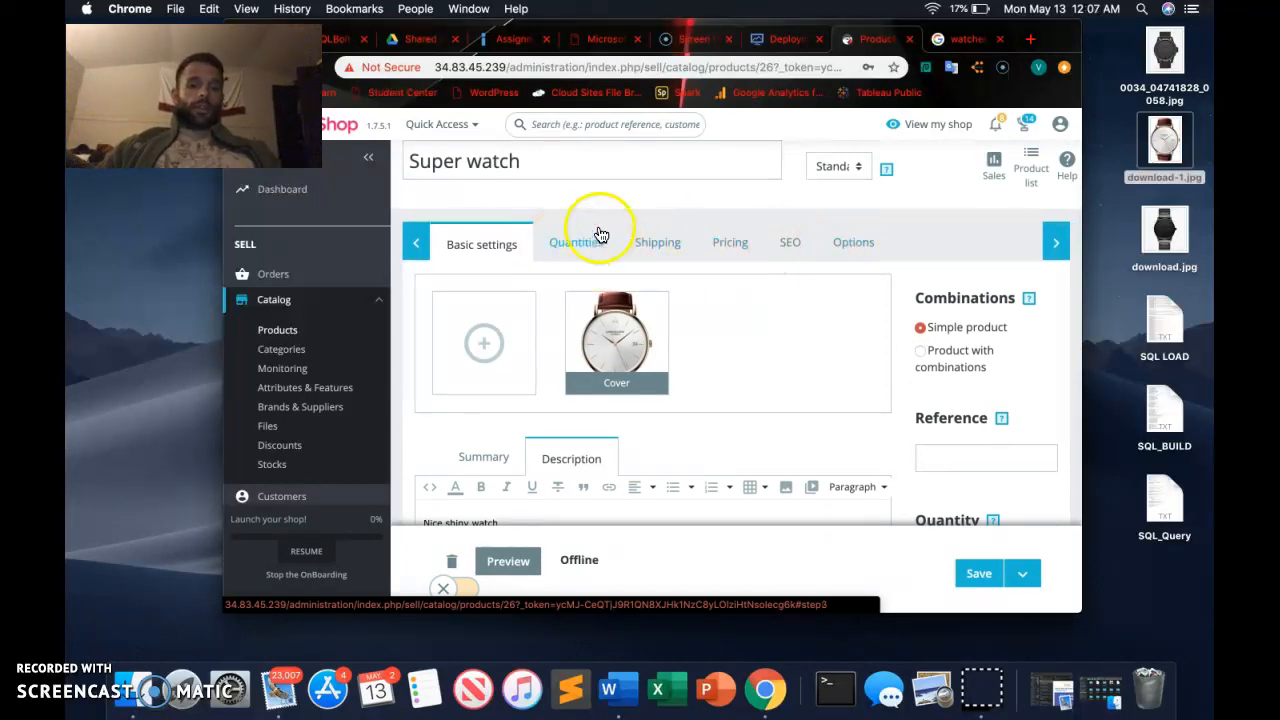
scroll(938, 449, down, 1)
scroll(938, 449, up, 1)
click(663, 262)
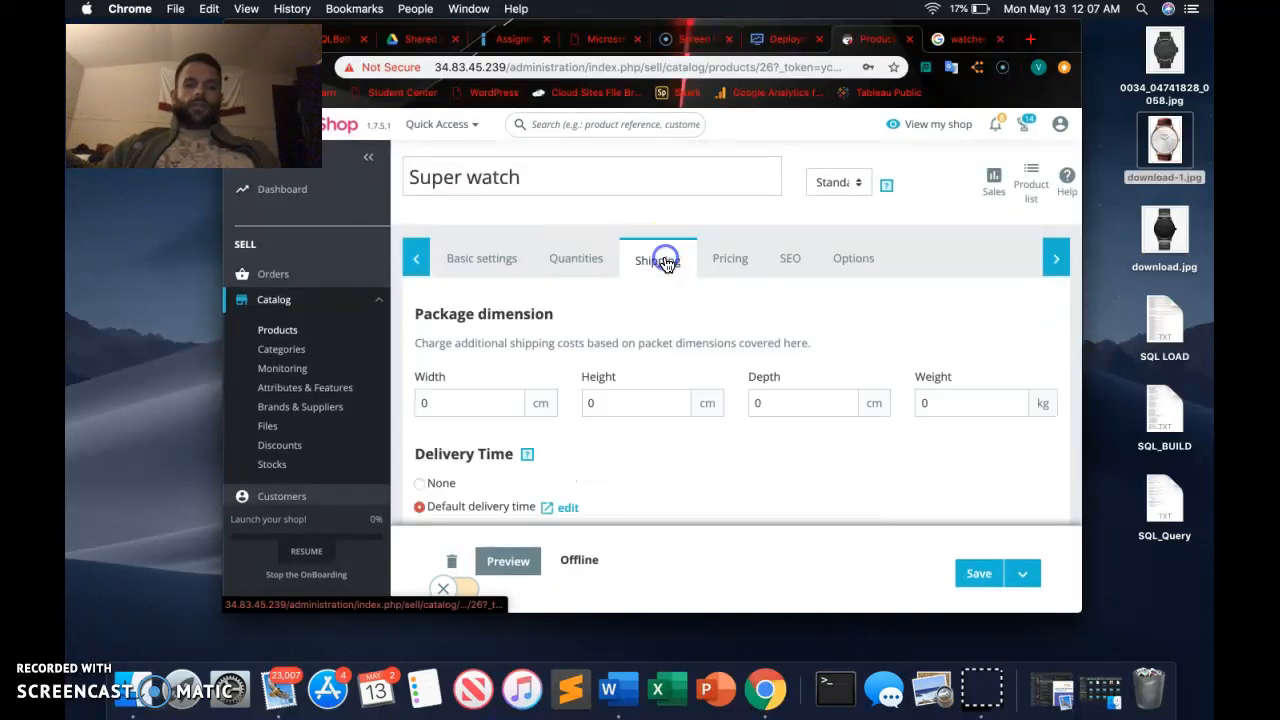
scroll(588, 462, down, 1)
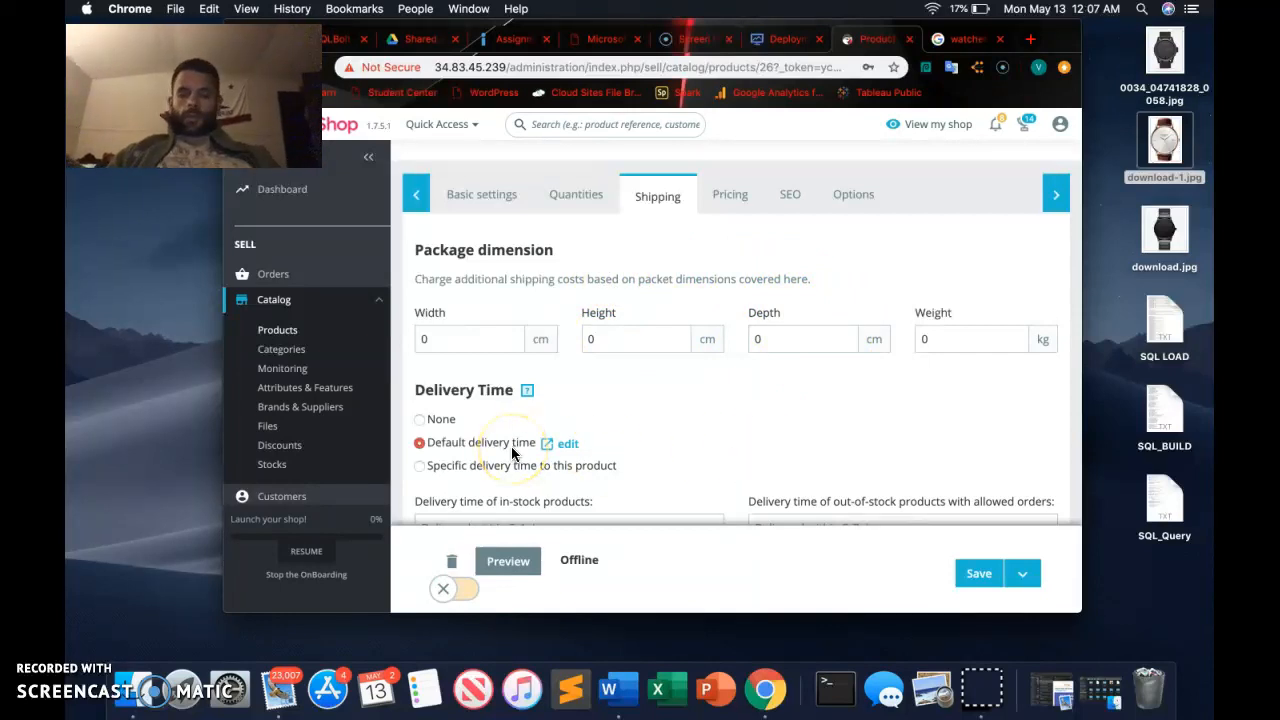
scroll(512, 450, down, 2)
scroll(511, 446, down, 1)
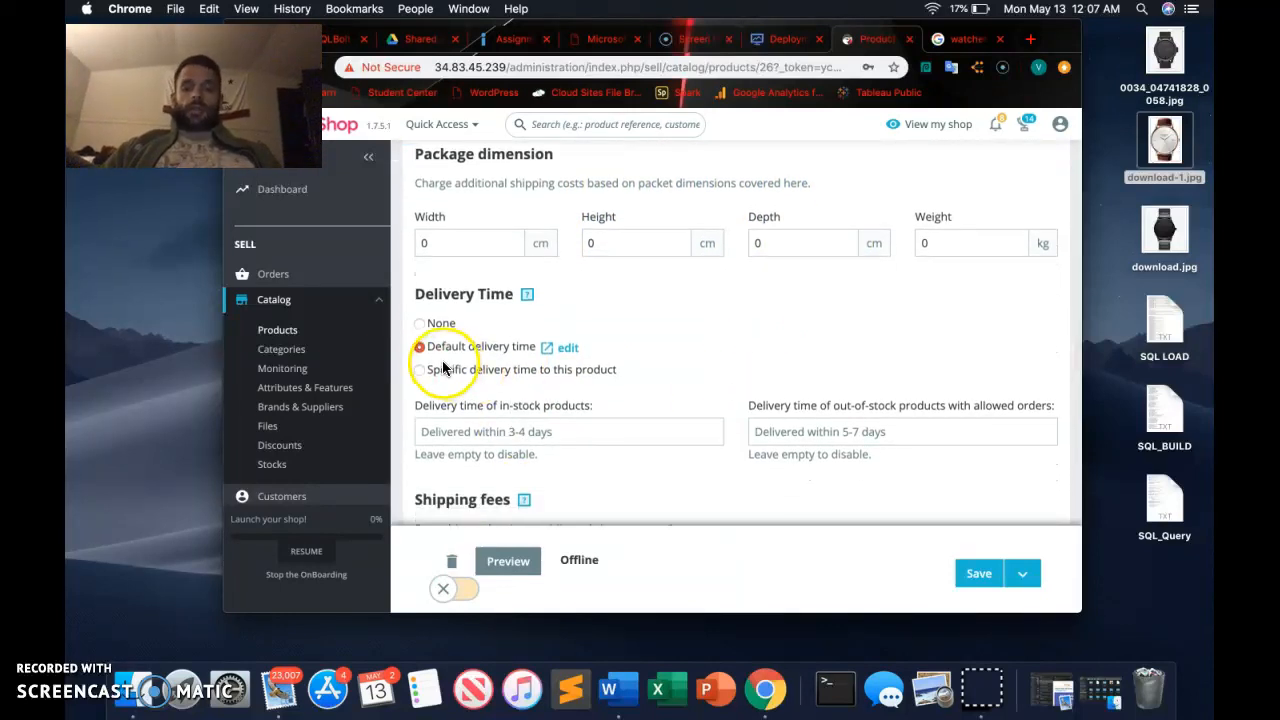
scroll(494, 389, down, 2)
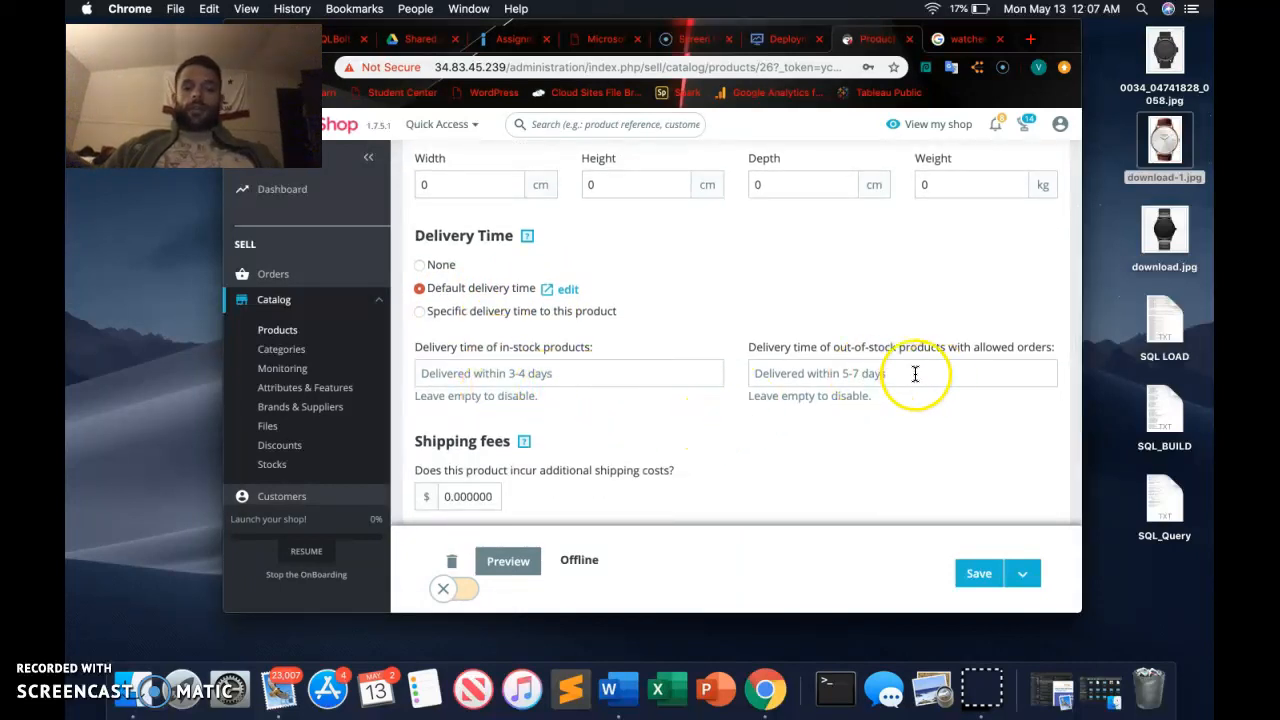
scroll(910, 463, down, 4)
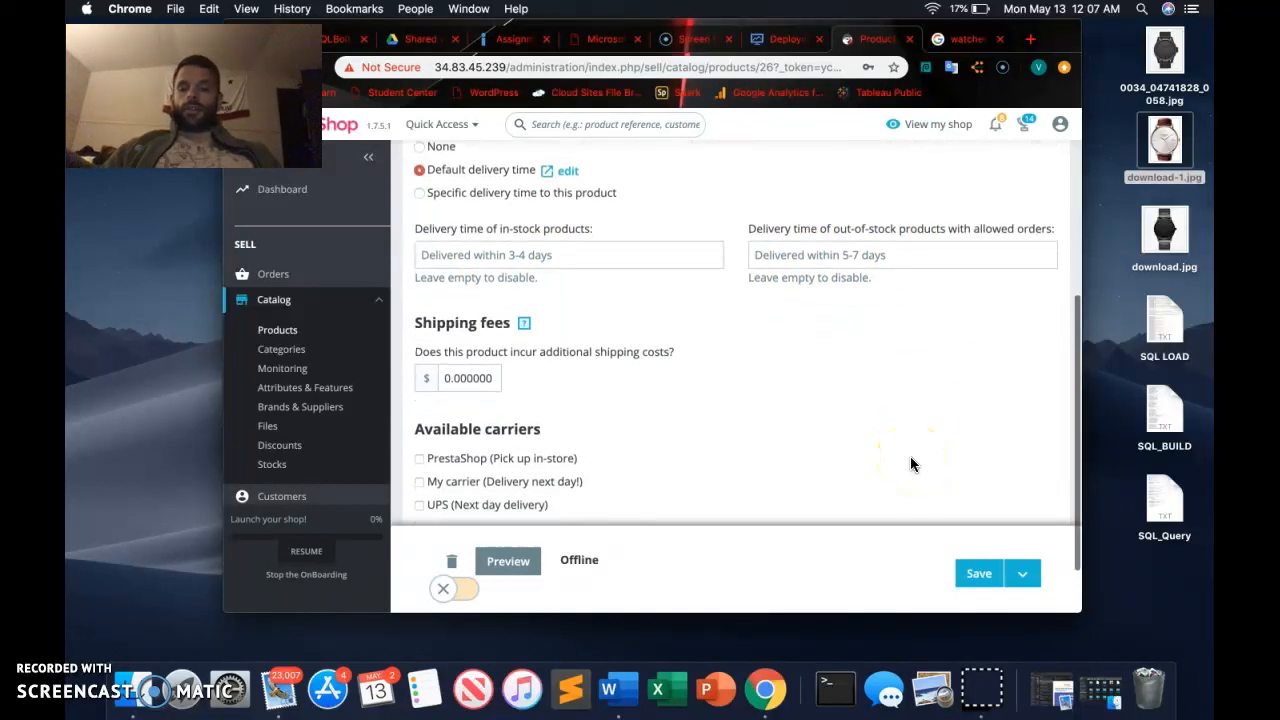
click(449, 379)
key(BackSpace)
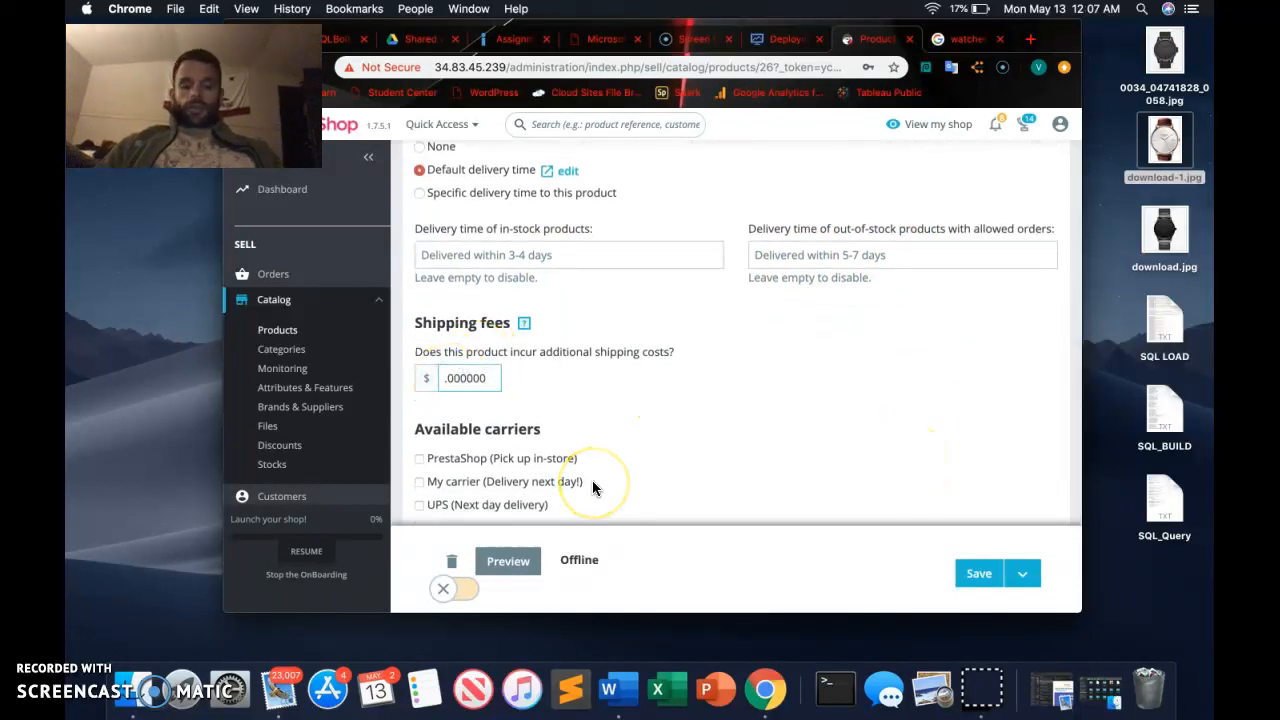
Select UPS (Next day delivery) as the product's available carrier and save the product.
scroll(600, 410, down, 2)
click(417, 432)
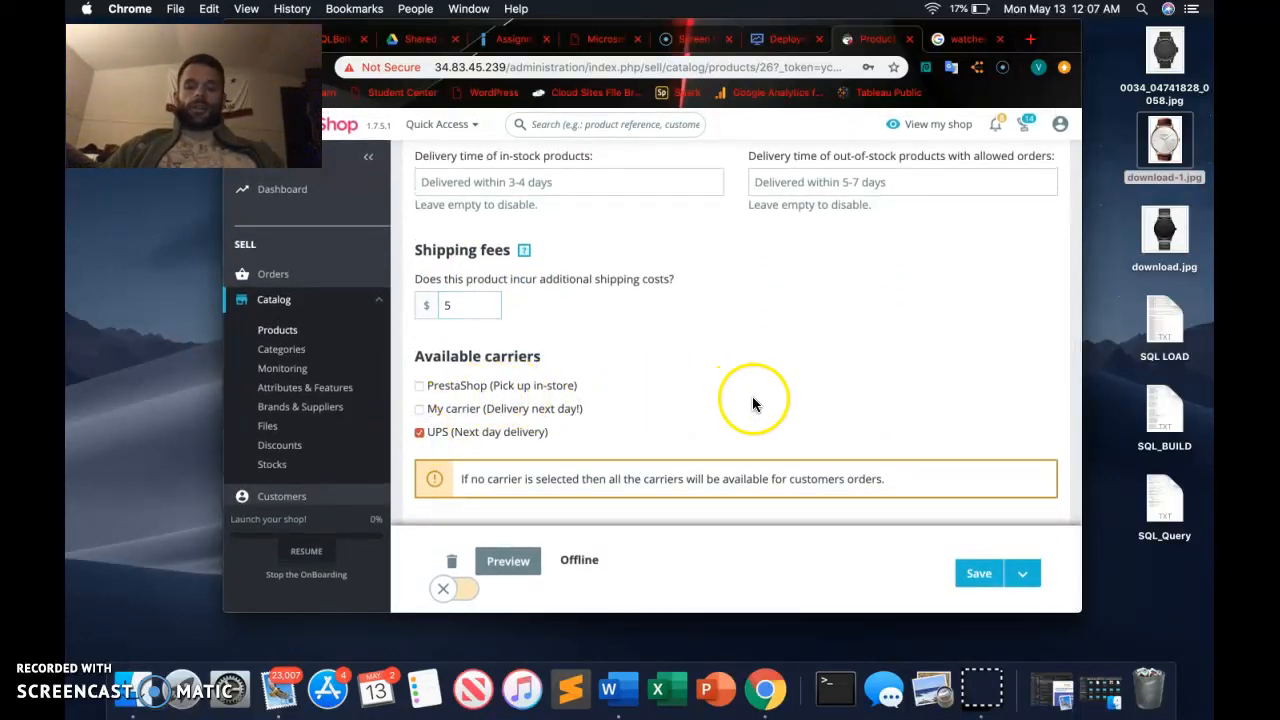
click(975, 576)
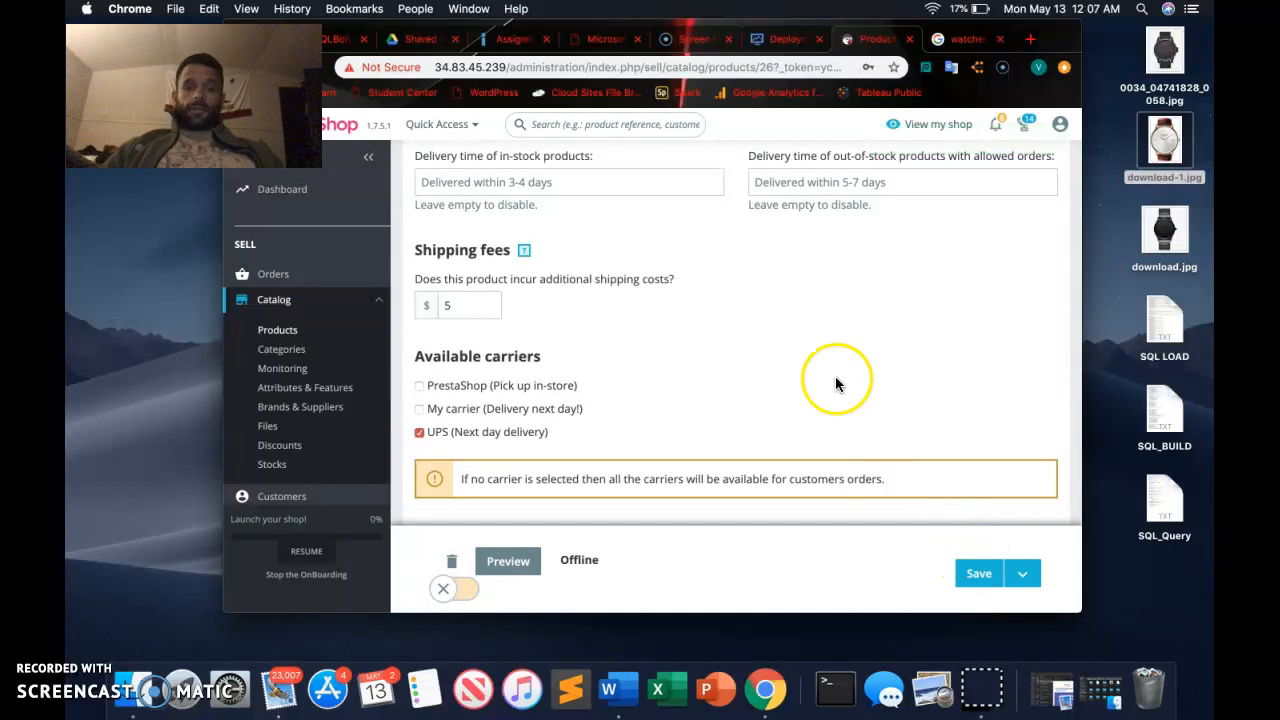
Return to the catalog's product list and activate Super watch.
click(275, 336)
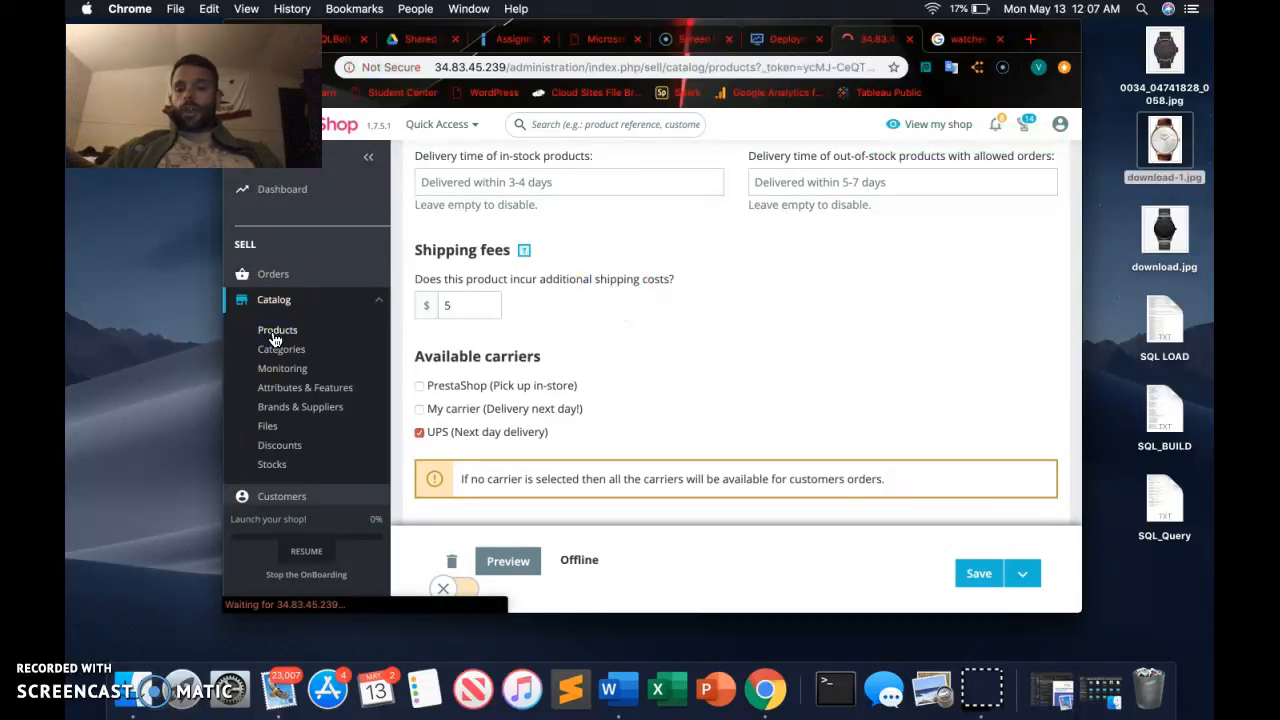
scroll(497, 425, down, 2)
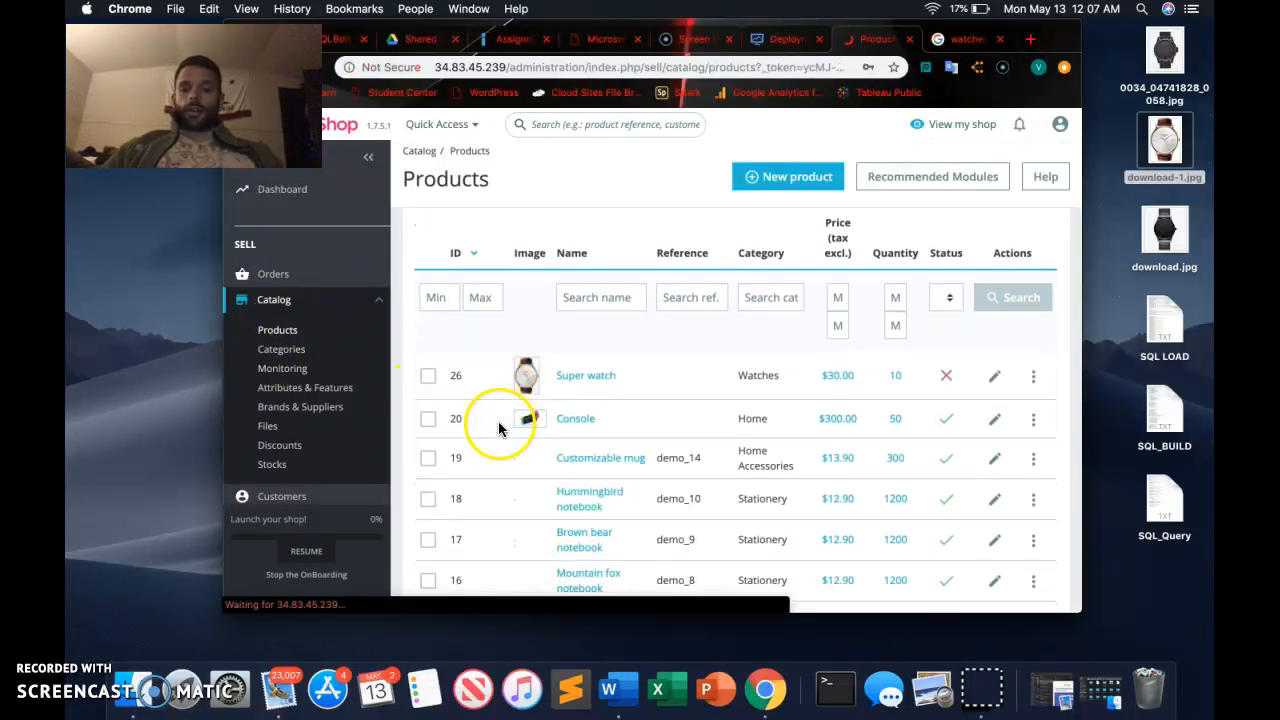
click(585, 375)
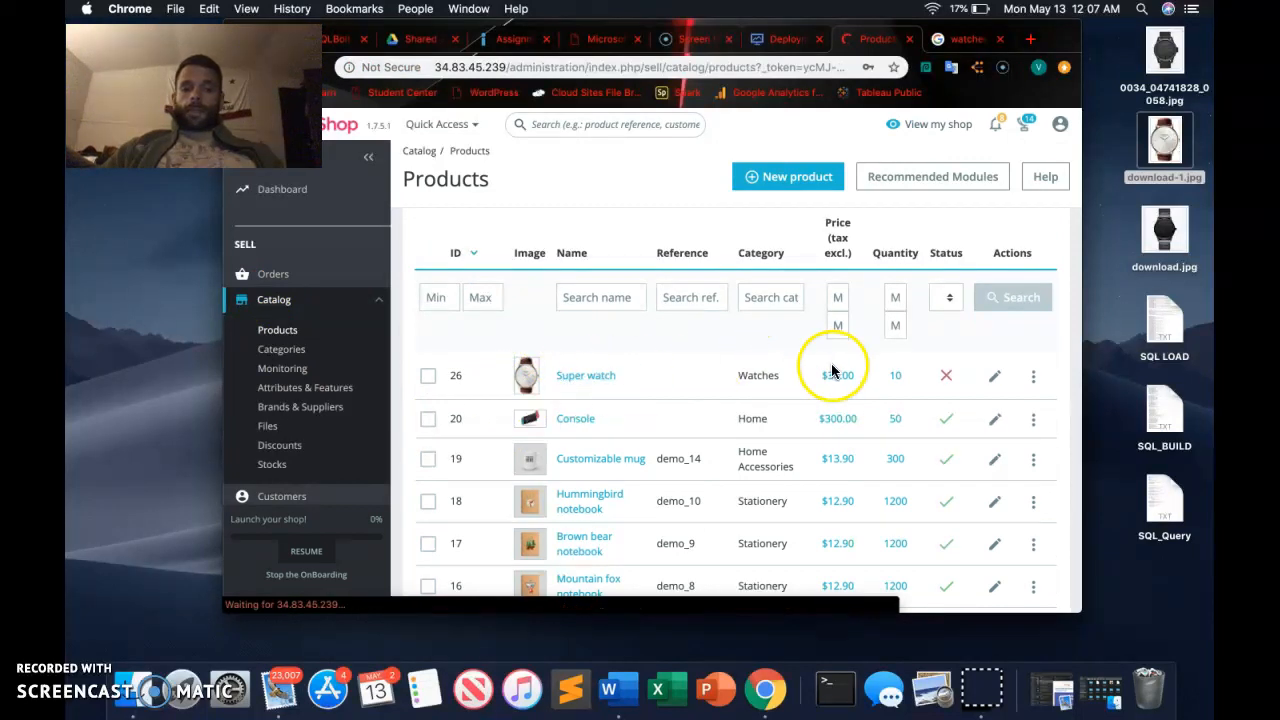
click(946, 376)
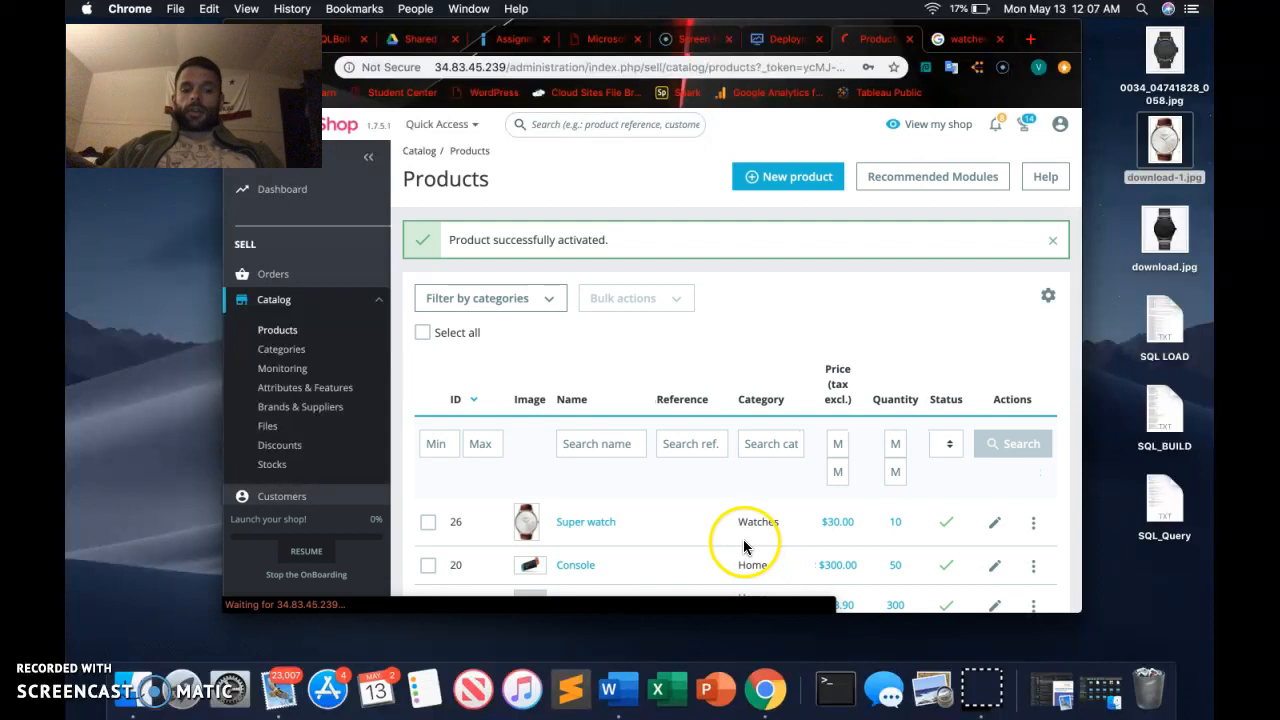
scroll(786, 529, down, 2)
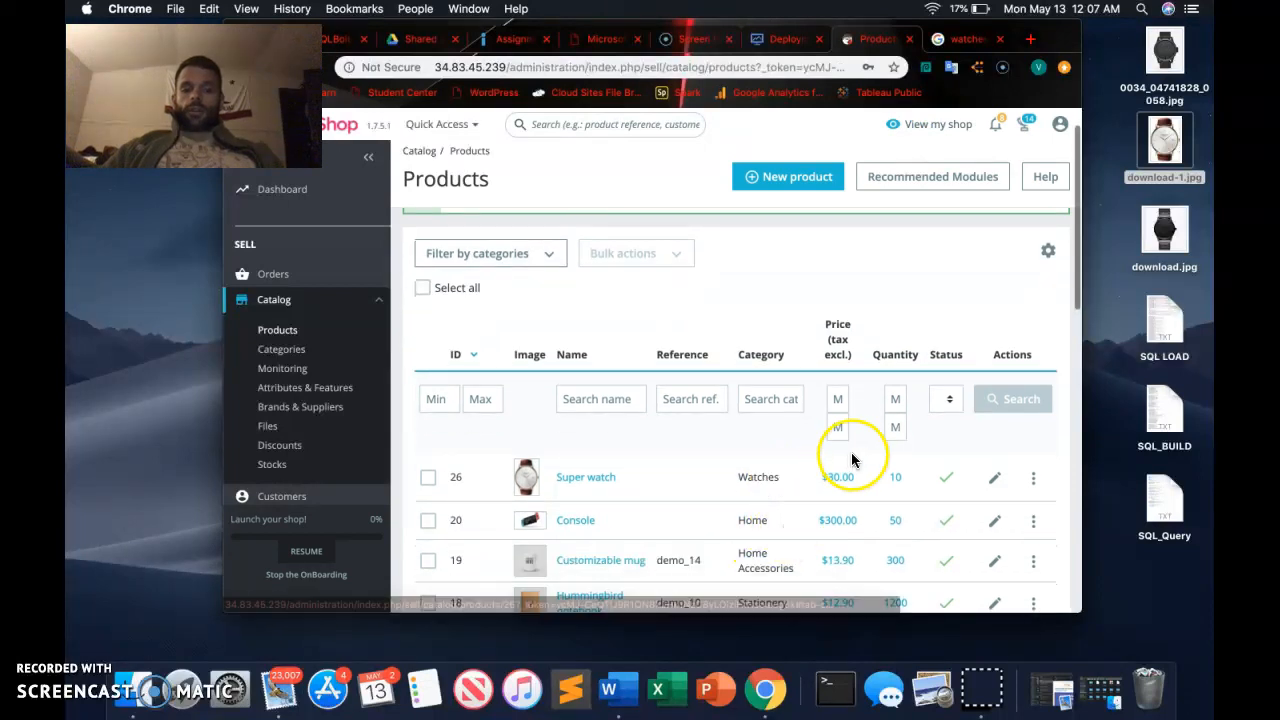
scroll(906, 497, down, 3)
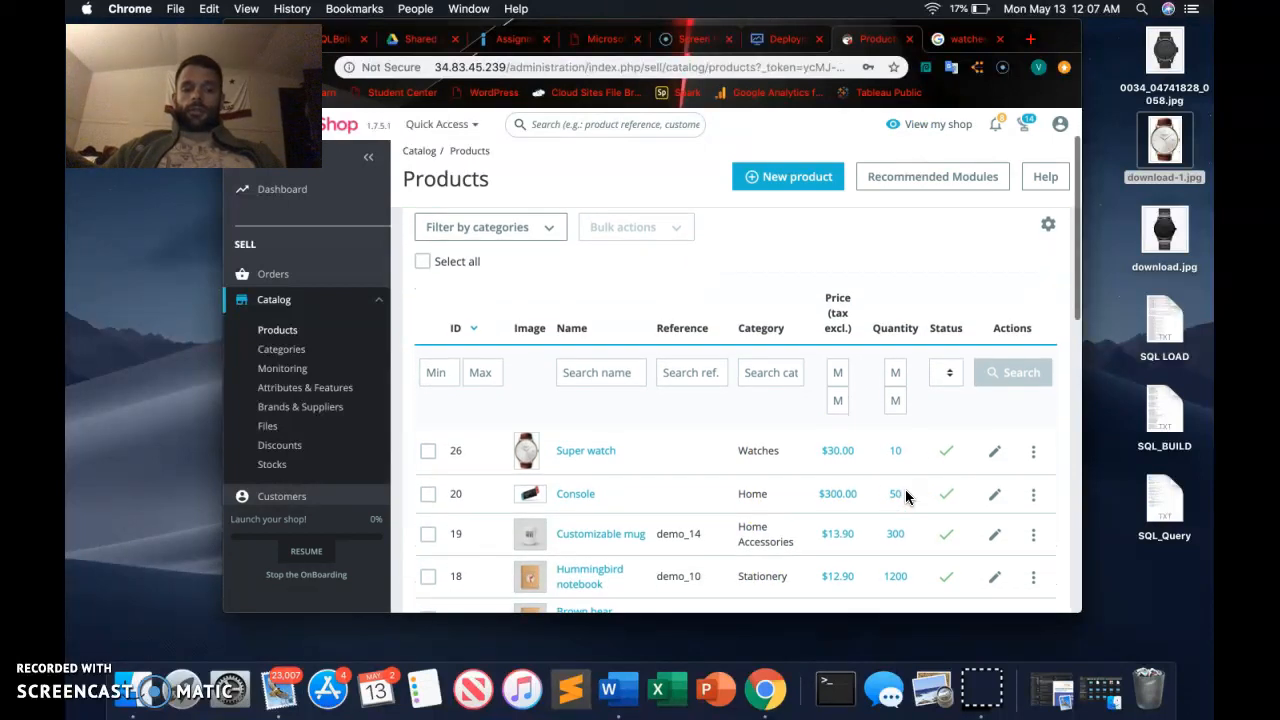
scroll(586, 421, down, 3)
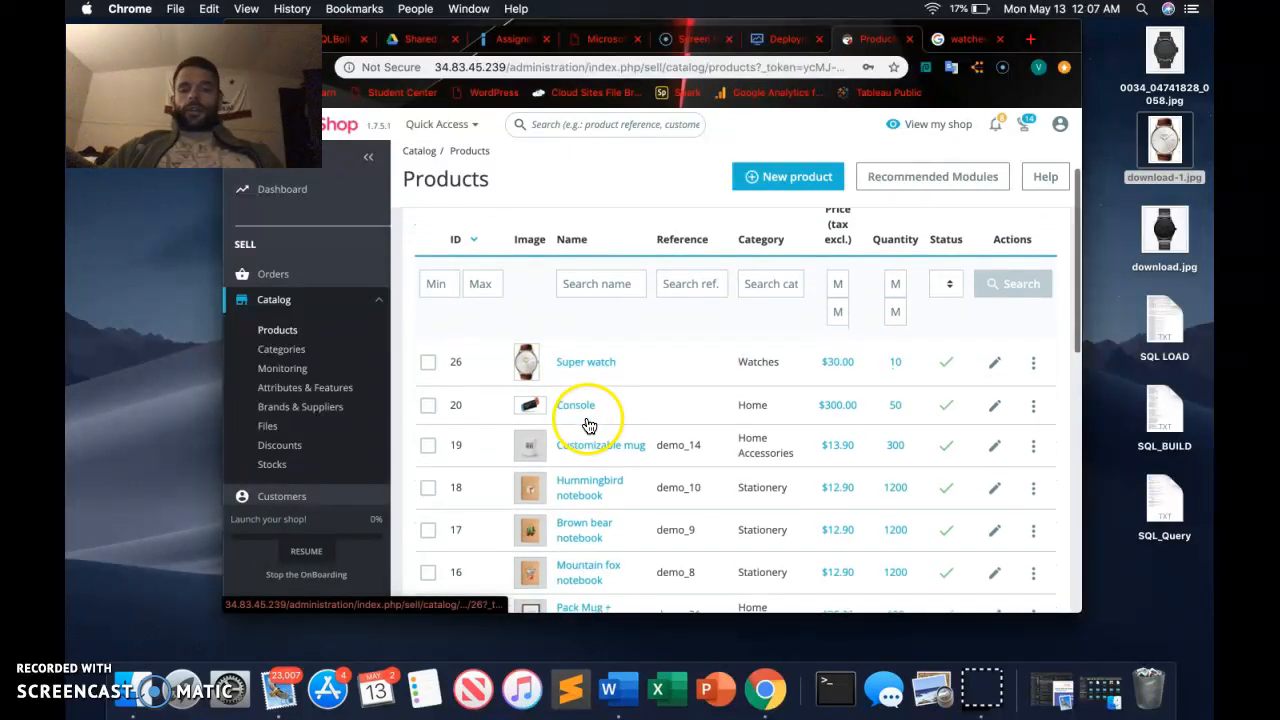